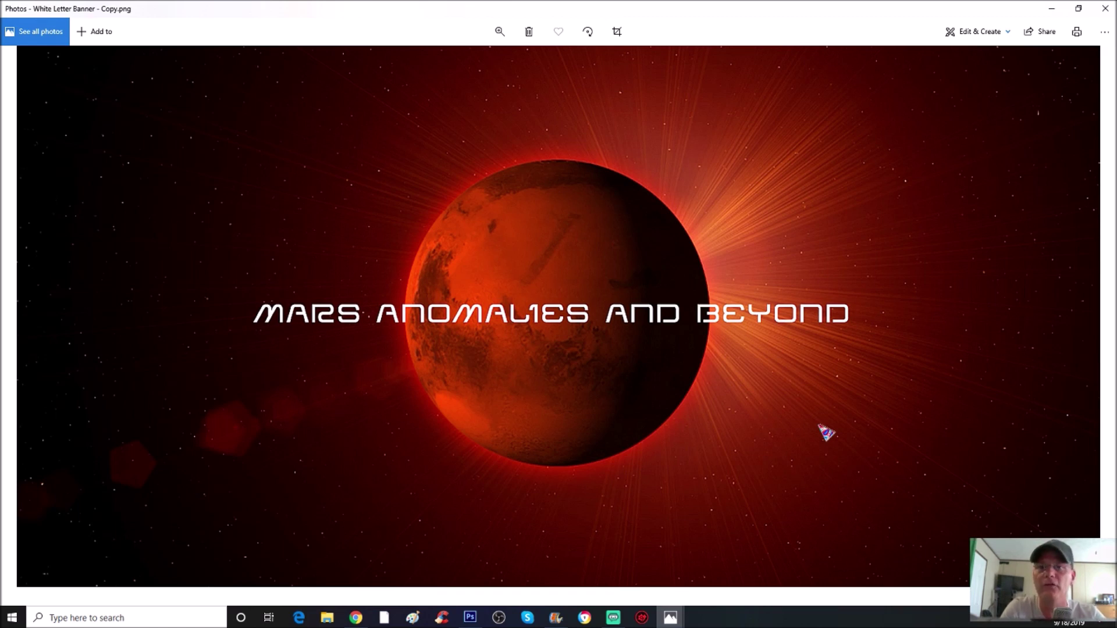
# Switch from Windows Photos to the browser showing the Curiosity Sol 123 left navcam image page.
pyautogui.click(355, 618)
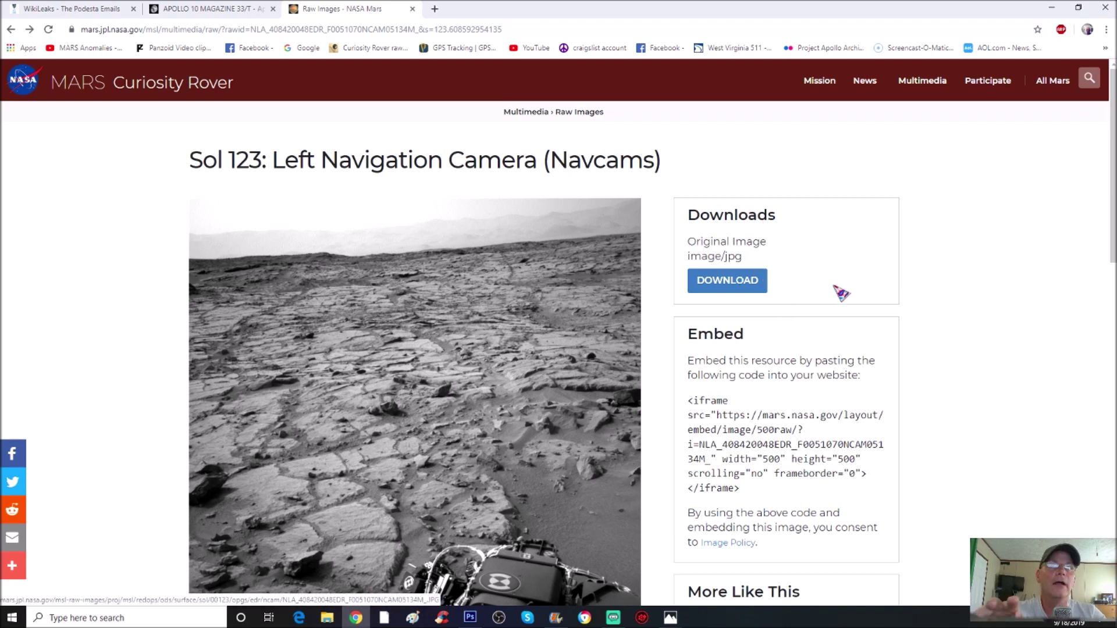
# Open the original full-size image NLA_408420048EDR_F0051070NCAM05134M_.JPG in its own tab.
pyautogui.scroll(-1, 1113, 224)
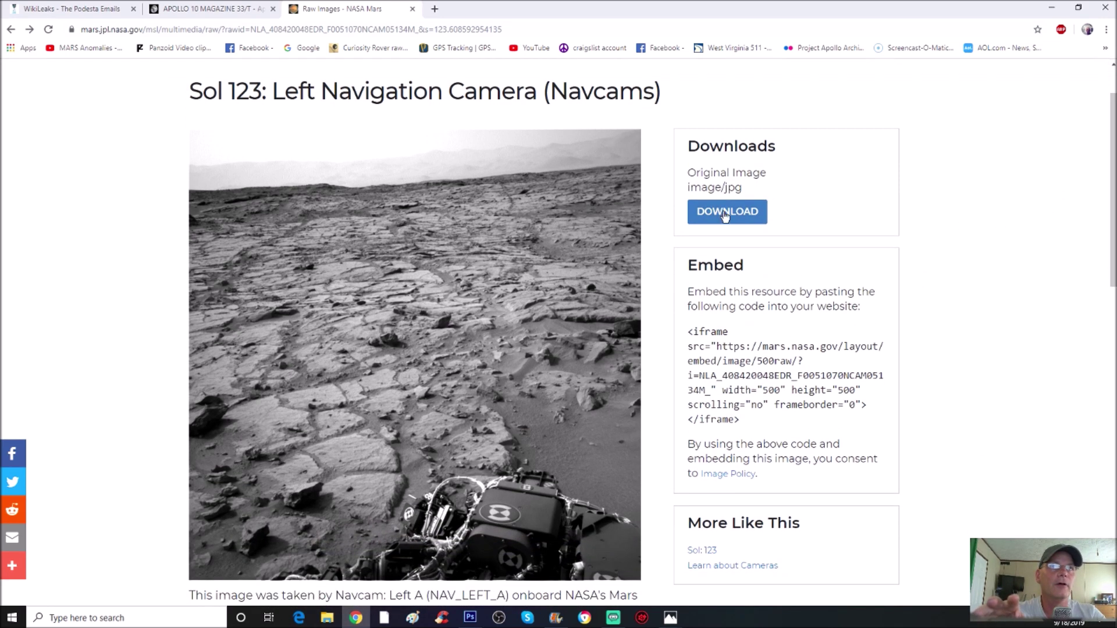
pyautogui.click(722, 216)
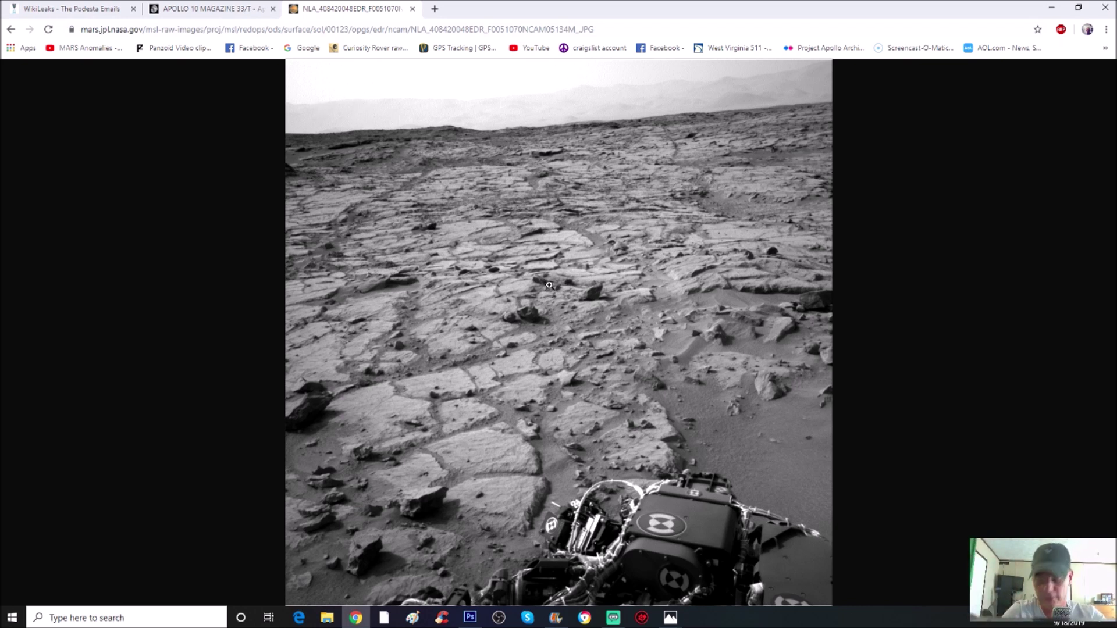
pyautogui.scroll(8, 549, 285)
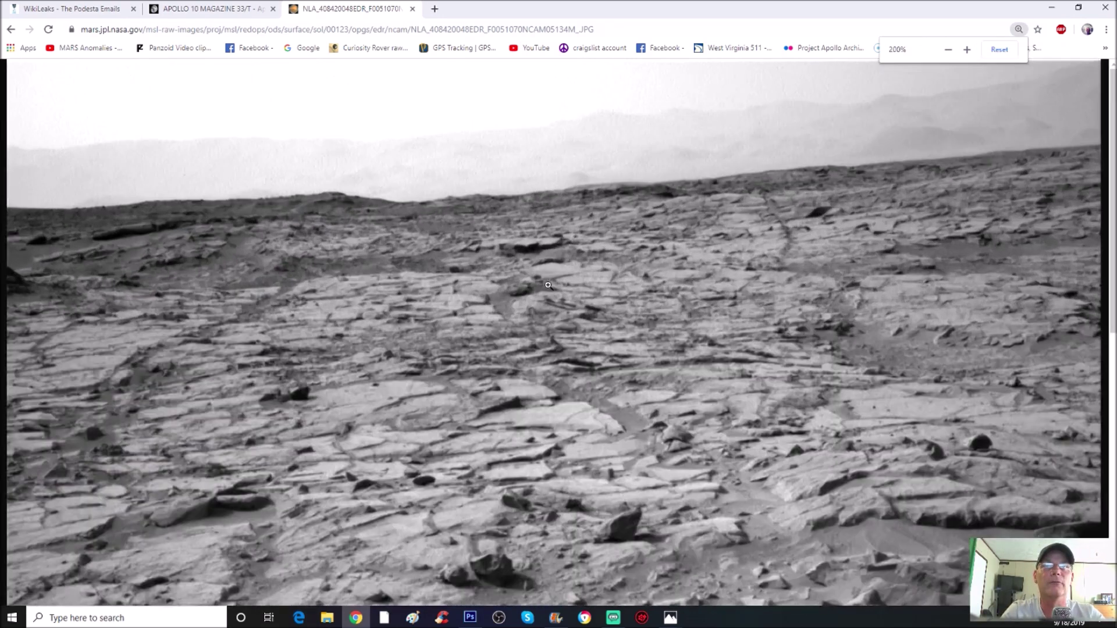
pyautogui.scroll(1, 549, 285)
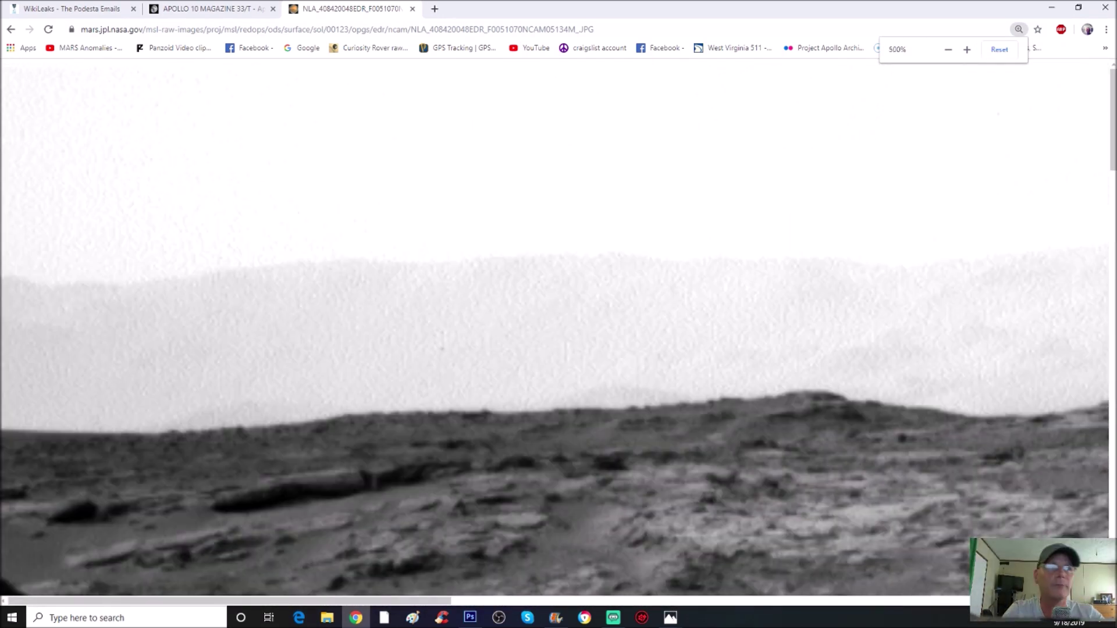
pyautogui.moveTo(1113, 150); pyautogui.dragTo(1113, 182)
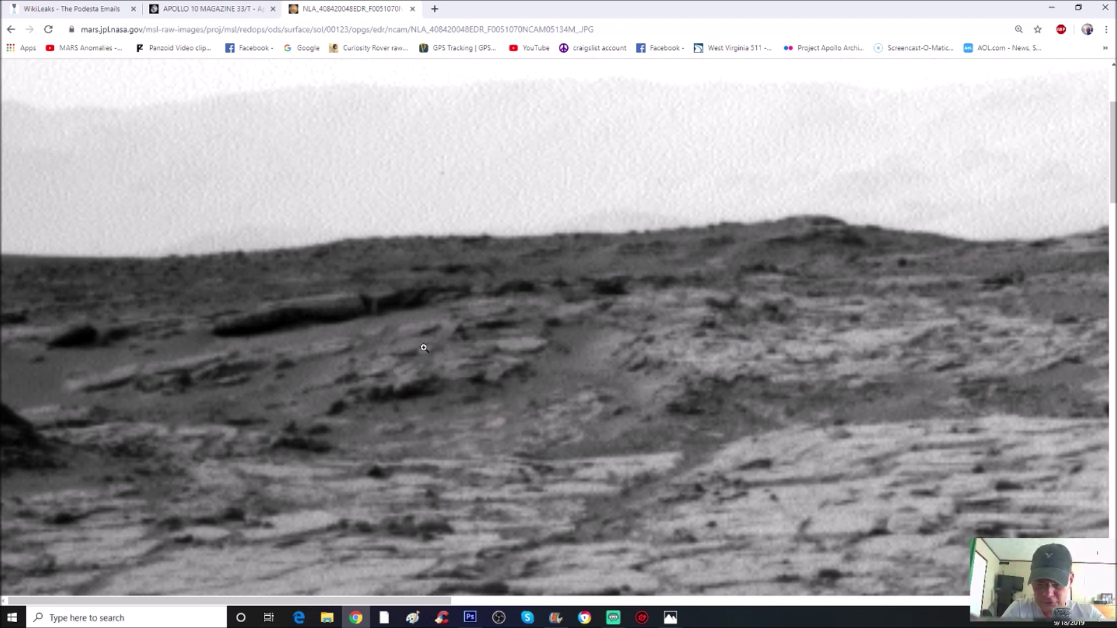
pyautogui.scroll(-5, 423, 349)
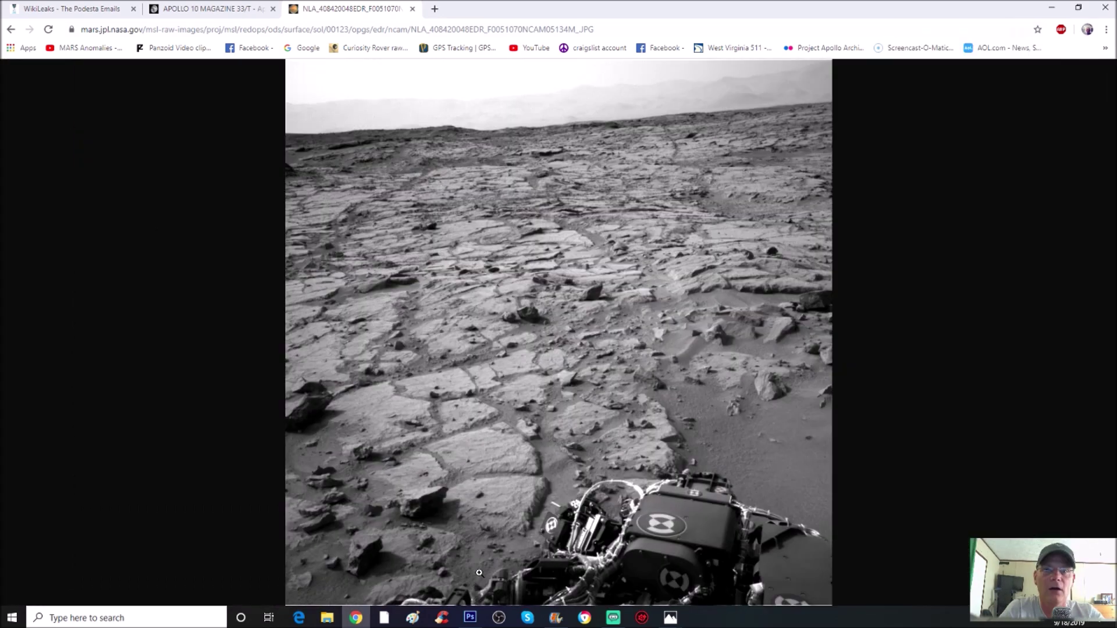
# In Photoshop, compare the navcam photo's original History state with Snapshot 1, keeping Snapshot 1.
pyautogui.click(471, 618)
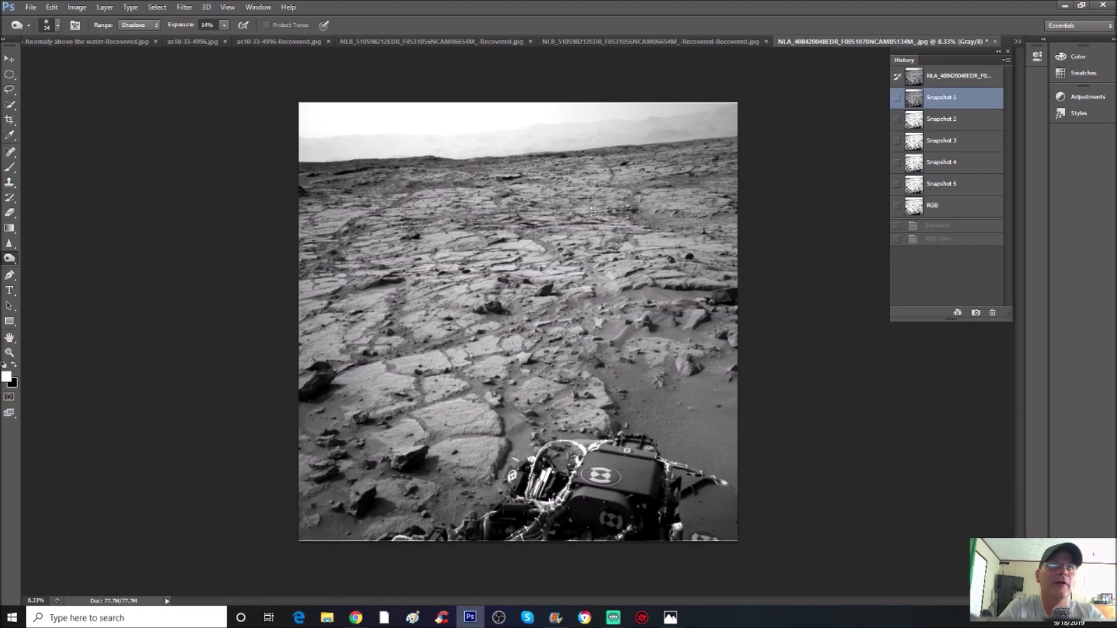
pyautogui.click(965, 81)
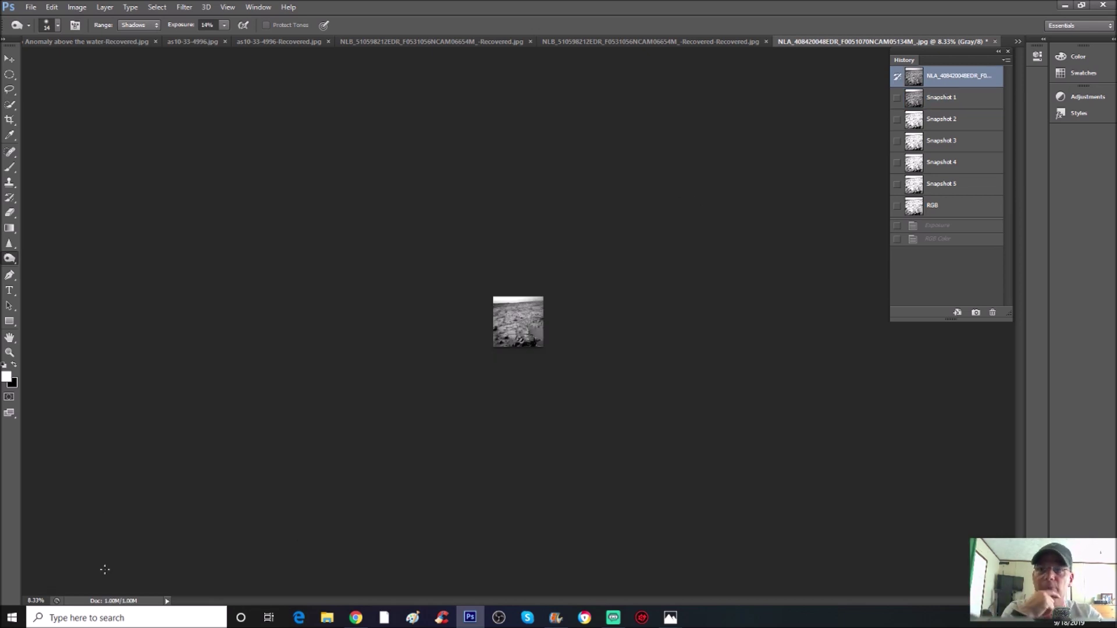
pyautogui.click(979, 103)
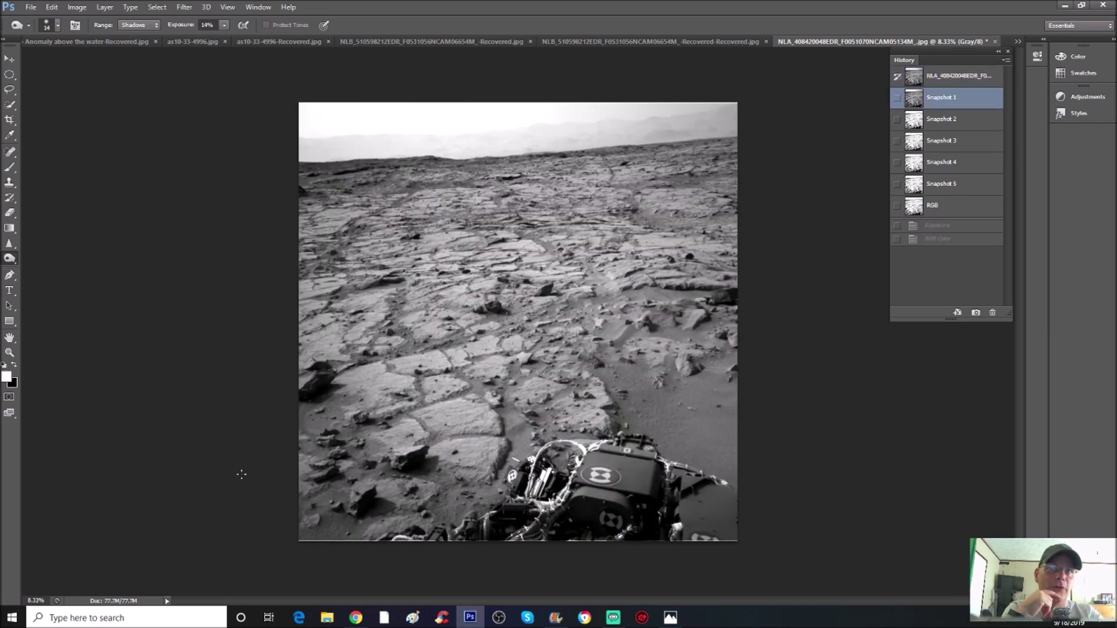
# Zoom in to 66.67% on the horizon ridge.
pyautogui.hotkey('ctrl', '+')
pyautogui.hotkey('ctrl', '+')
pyautogui.hotkey('ctrl', '+')
pyautogui.moveTo(1022, 349); pyautogui.dragTo(1027, 241)
pyautogui.hscroll(-3, 564, 285)
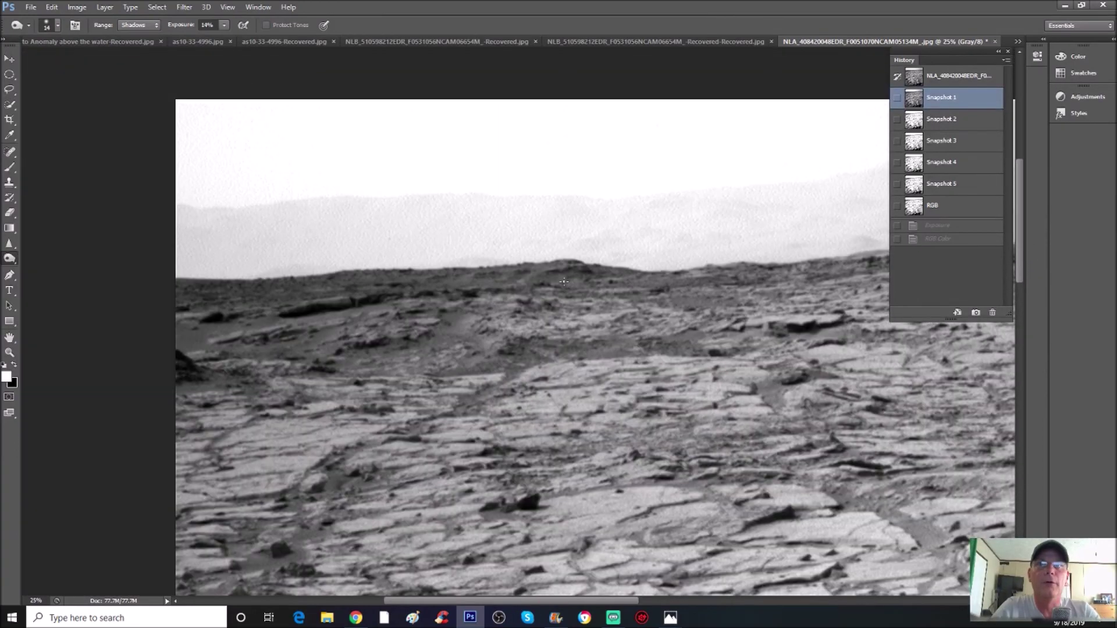
pyautogui.hotkey('ctrl', '+')
pyautogui.hotkey('ctrl', '+')
pyautogui.hotkey('ctrl', '+')
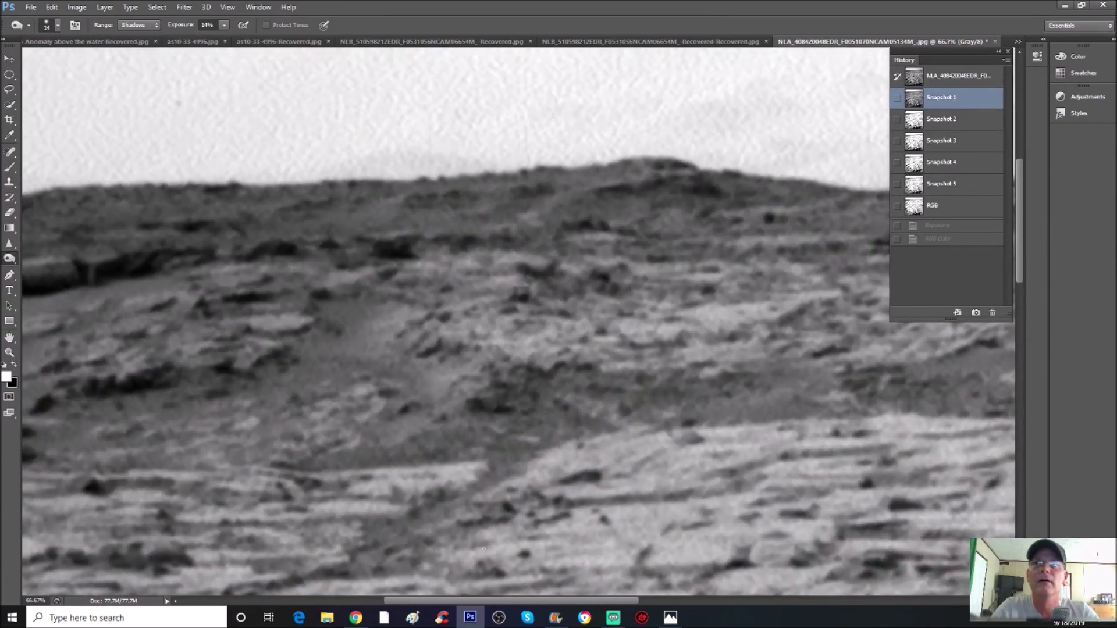
pyautogui.moveTo(528, 602); pyautogui.dragTo(477, 566)
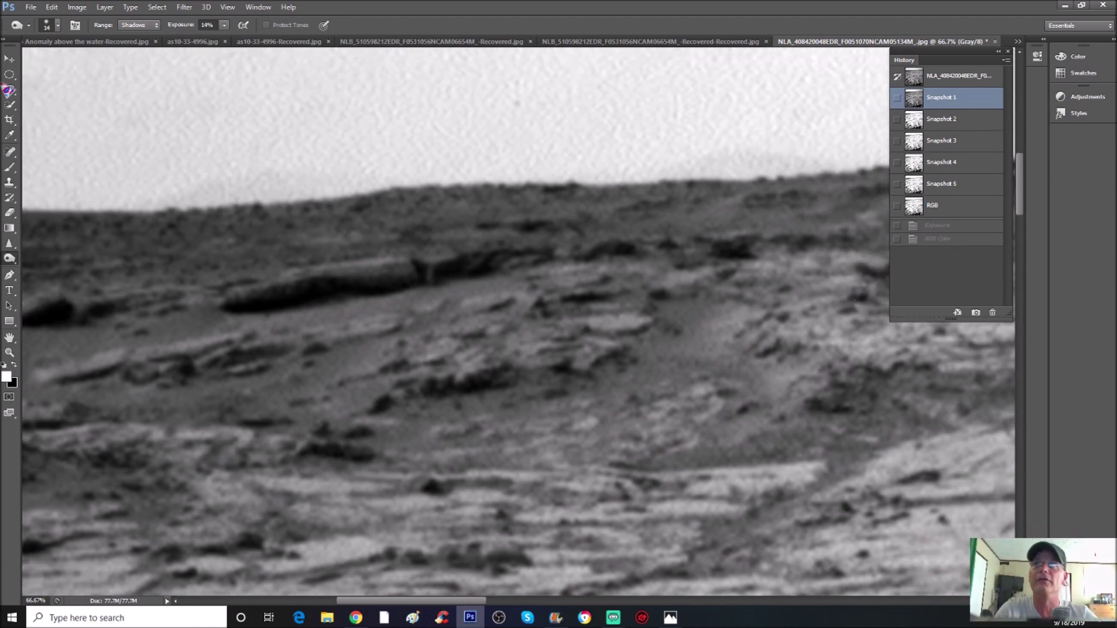
pyautogui.click(80, 8)
# Apply an Exposure adjustment of +1.79 to the Snapshot 1 image.
pyautogui.moveTo(93, 37)
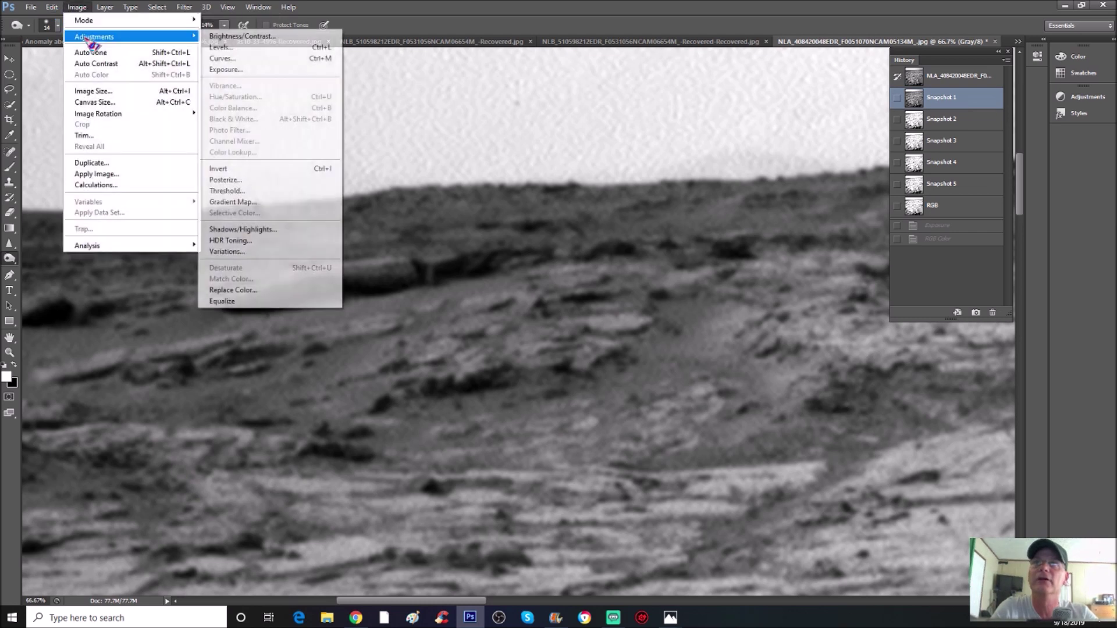
pyautogui.click(248, 70)
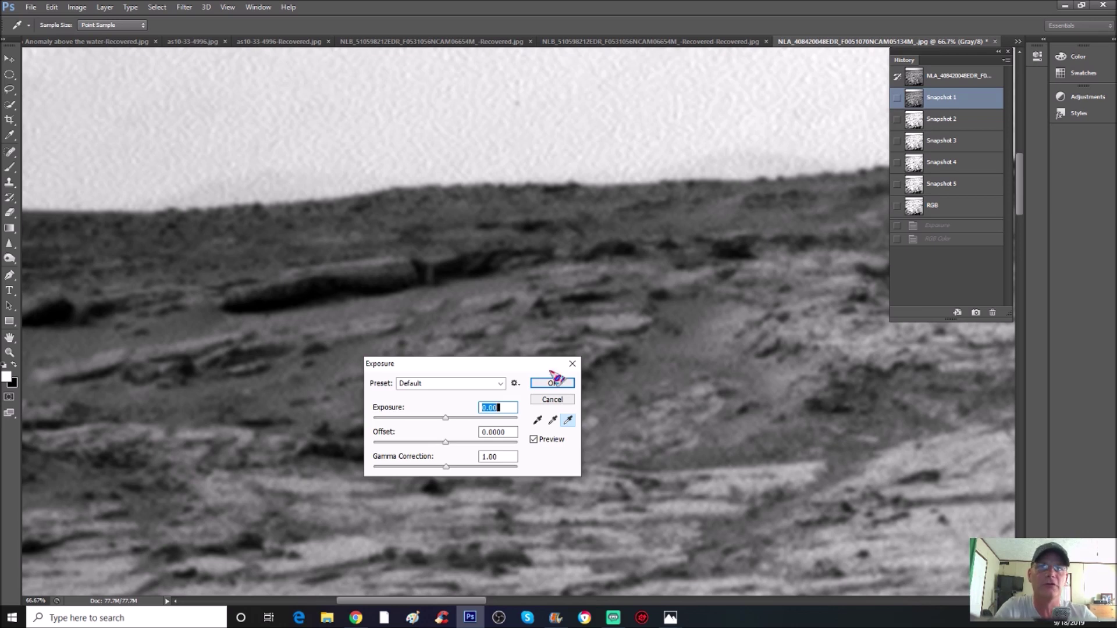
pyautogui.moveTo(445, 418); pyautogui.dragTo(476, 421)
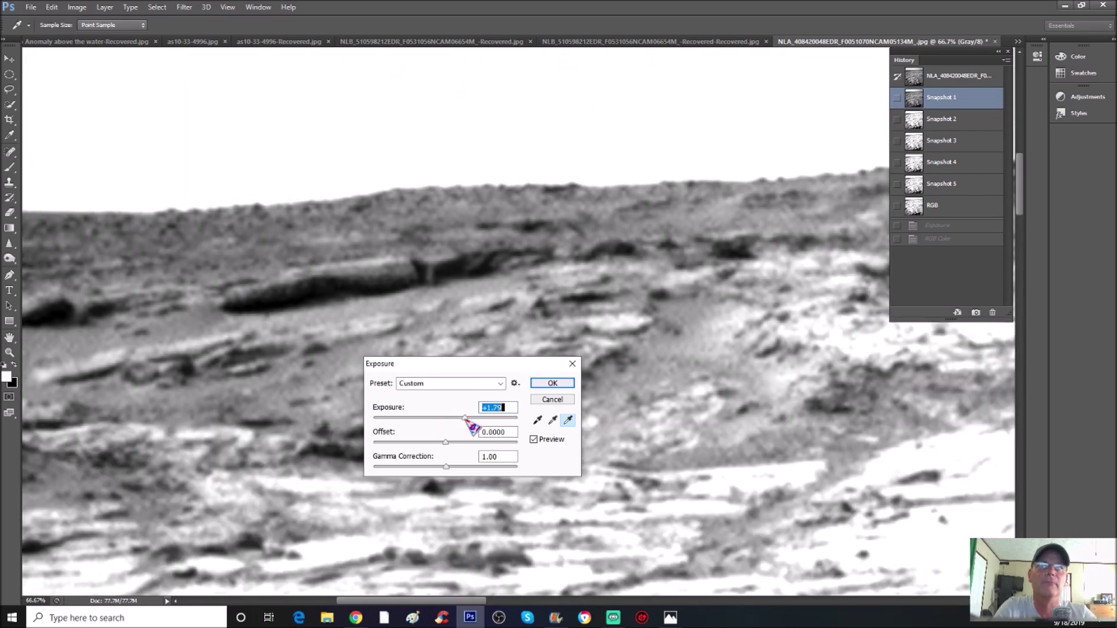
pyautogui.click(553, 383)
pyautogui.press('o')
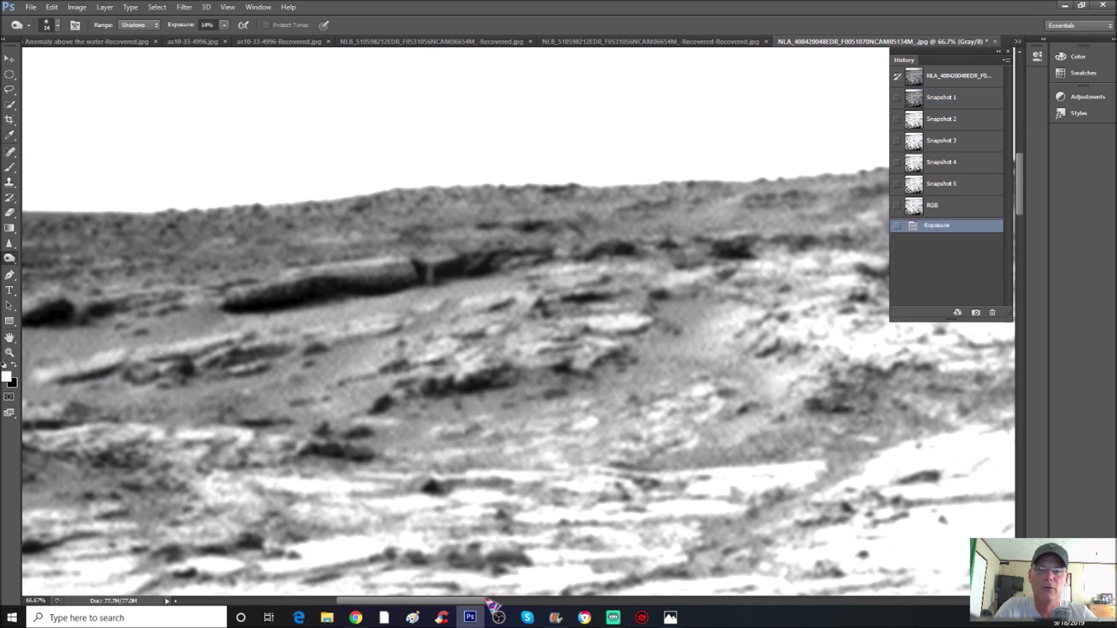
# Undo back to the RGB state and paint a yellow loop around the long dark rock.
pyautogui.moveTo(487, 600); pyautogui.dragTo(473, 600)
pyautogui.hotkey('ctrl', 'z')
pyautogui.press('b')
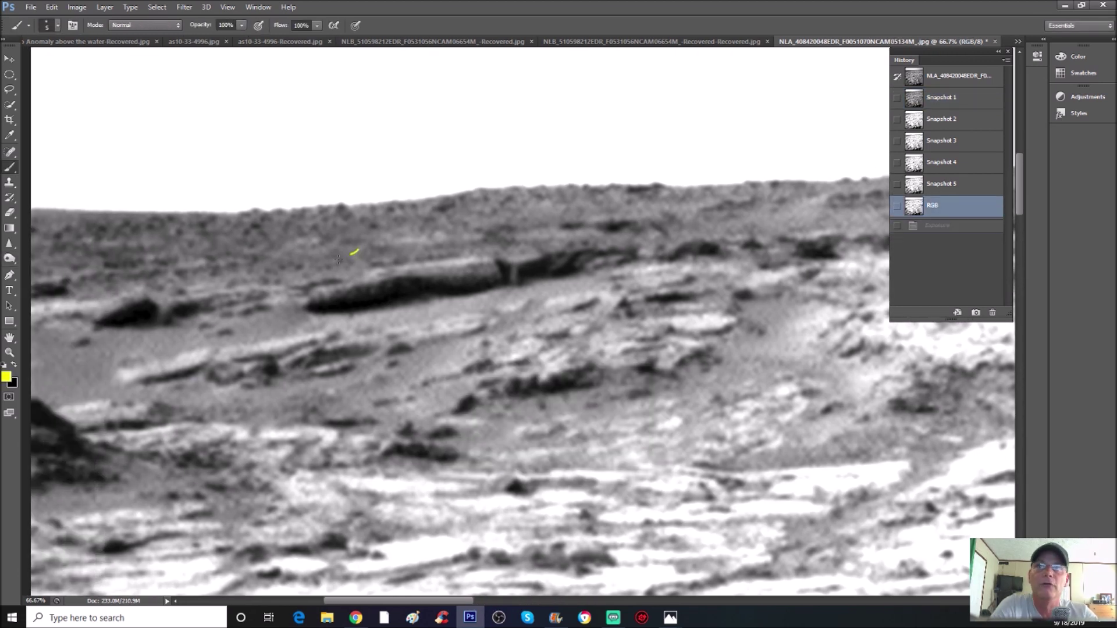
pyautogui.moveTo(358, 250)
pyautogui.mouseDown()
pyautogui.moveTo(284, 300)
pyautogui.moveTo(292, 319)
pyautogui.moveTo(501, 304)
pyautogui.mouseUp()
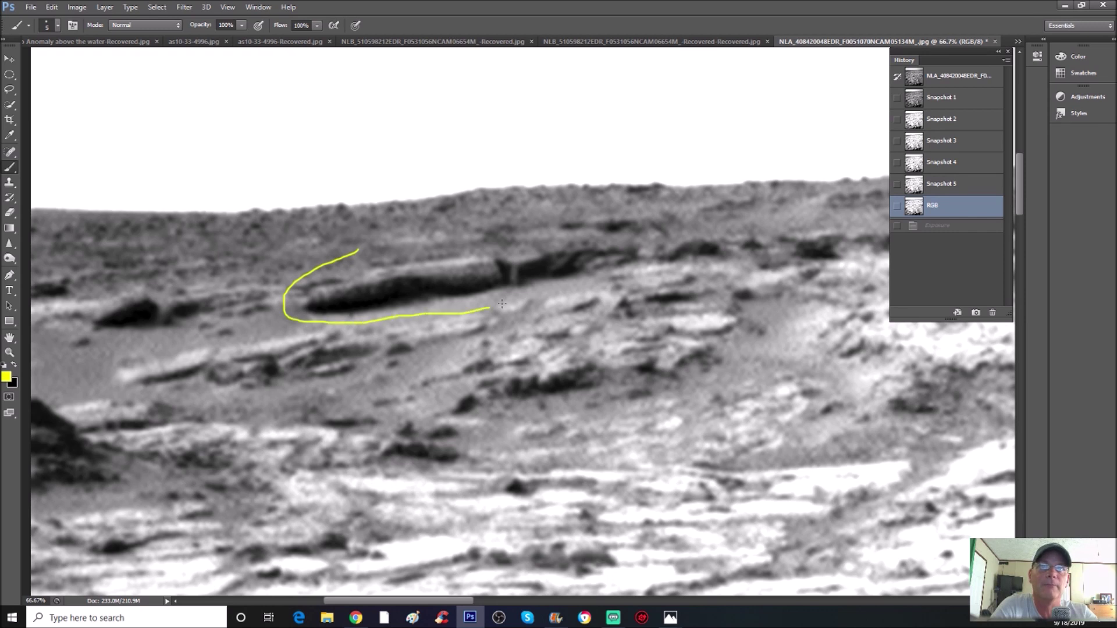
pyautogui.moveTo(482, 247); pyautogui.dragTo(359, 251)
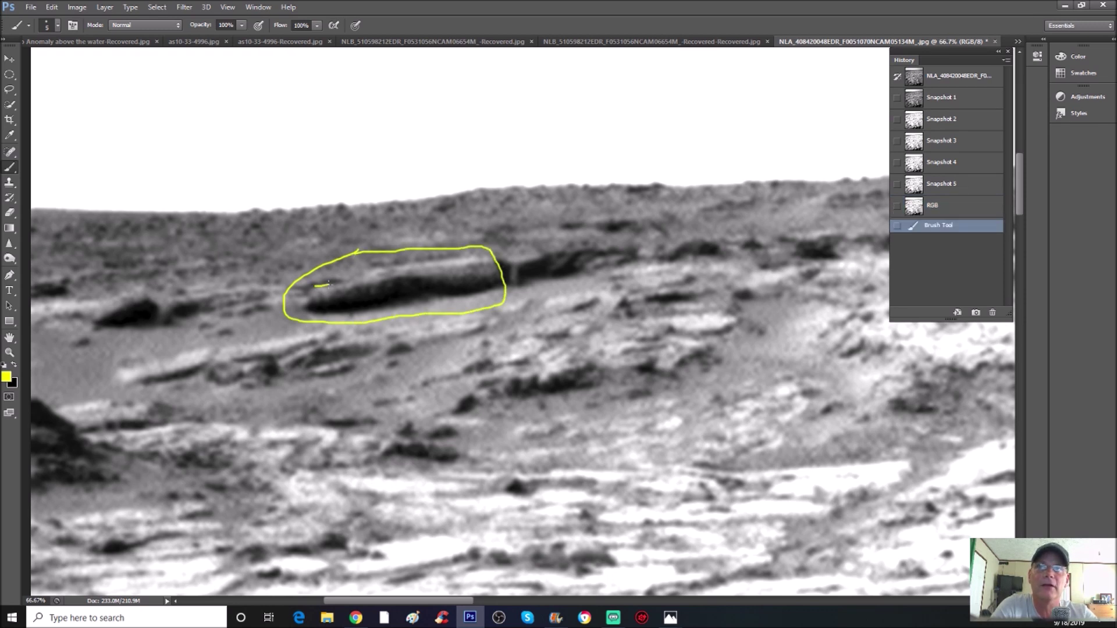
# Add yellow strokes inside the loop, then revert History to the first yellow outline.
pyautogui.moveTo(393, 264); pyautogui.dragTo(485, 256)
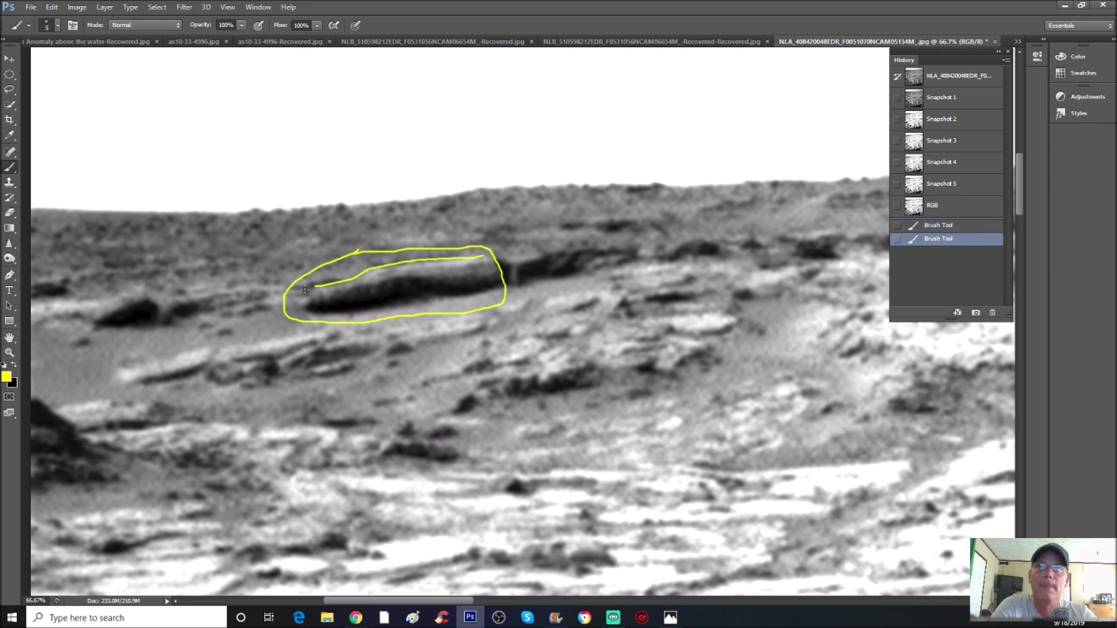
pyautogui.moveTo(310, 303)
pyautogui.mouseDown()
pyautogui.moveTo(314, 288)
pyautogui.moveTo(319, 303)
pyautogui.mouseUp()
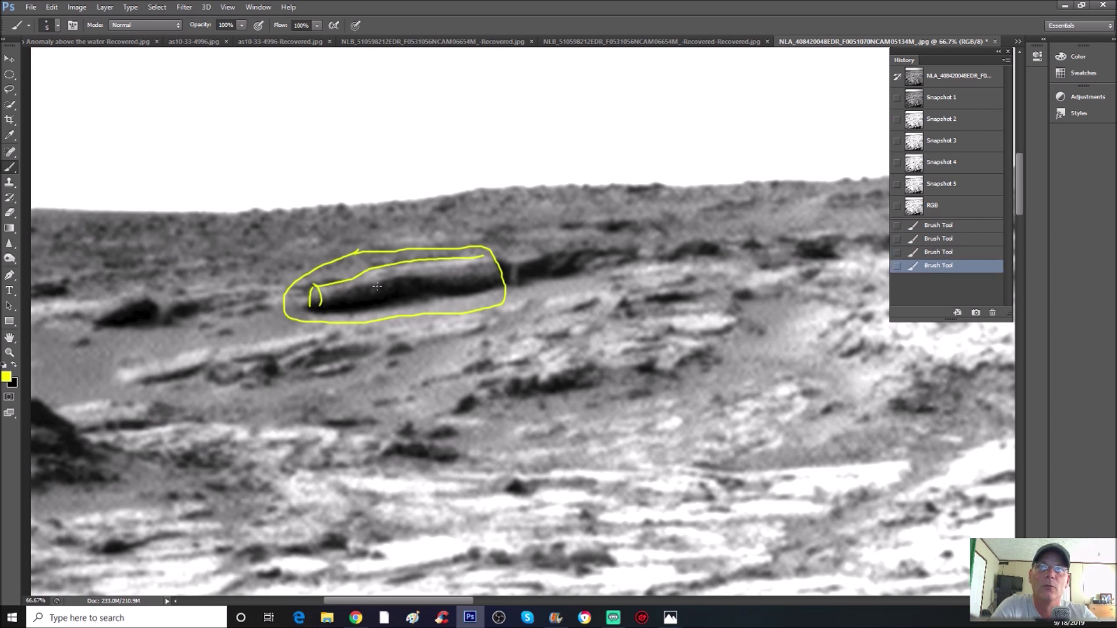
pyautogui.moveTo(377, 286); pyautogui.dragTo(381, 295)
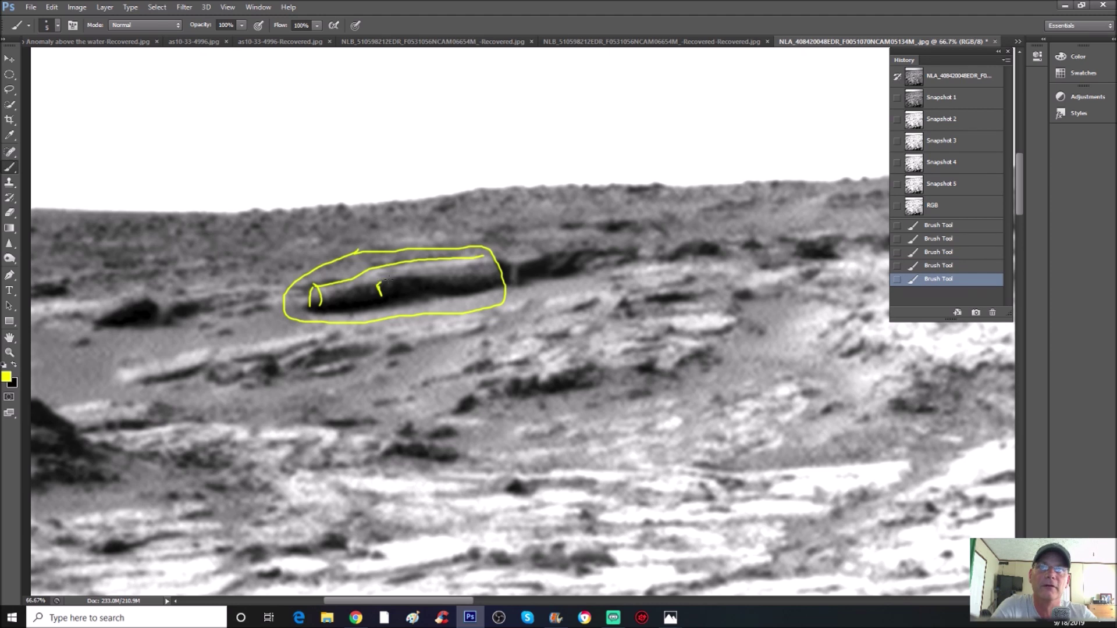
pyautogui.moveTo(424, 289); pyautogui.dragTo(381, 297)
pyautogui.moveTo(379, 284); pyautogui.dragTo(384, 289)
pyautogui.moveTo(395, 285); pyautogui.dragTo(398, 286)
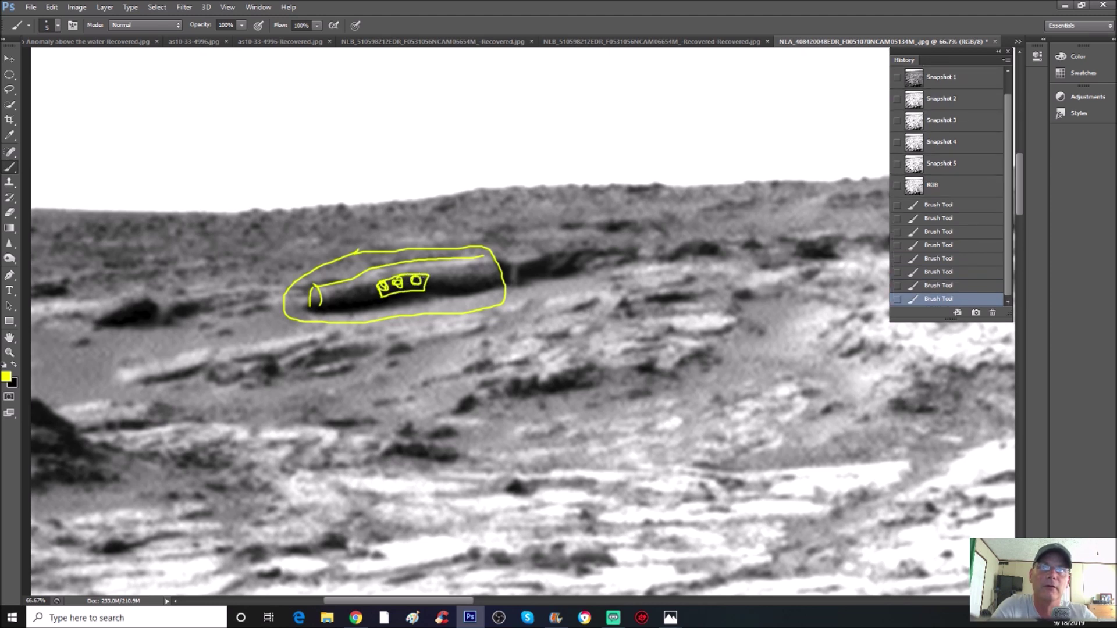
pyautogui.scroll(-1, 960, 232)
pyautogui.click(980, 191)
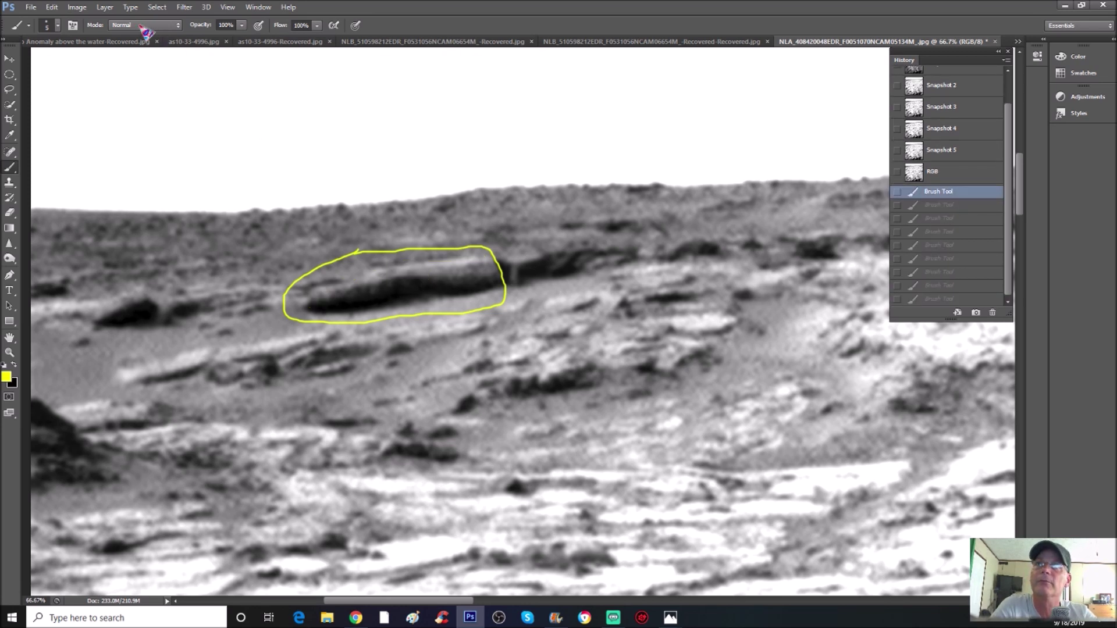
pyautogui.click(77, 7)
# Apply a +1.25 Exposure adjustment to the photo.
pyautogui.moveTo(102, 38)
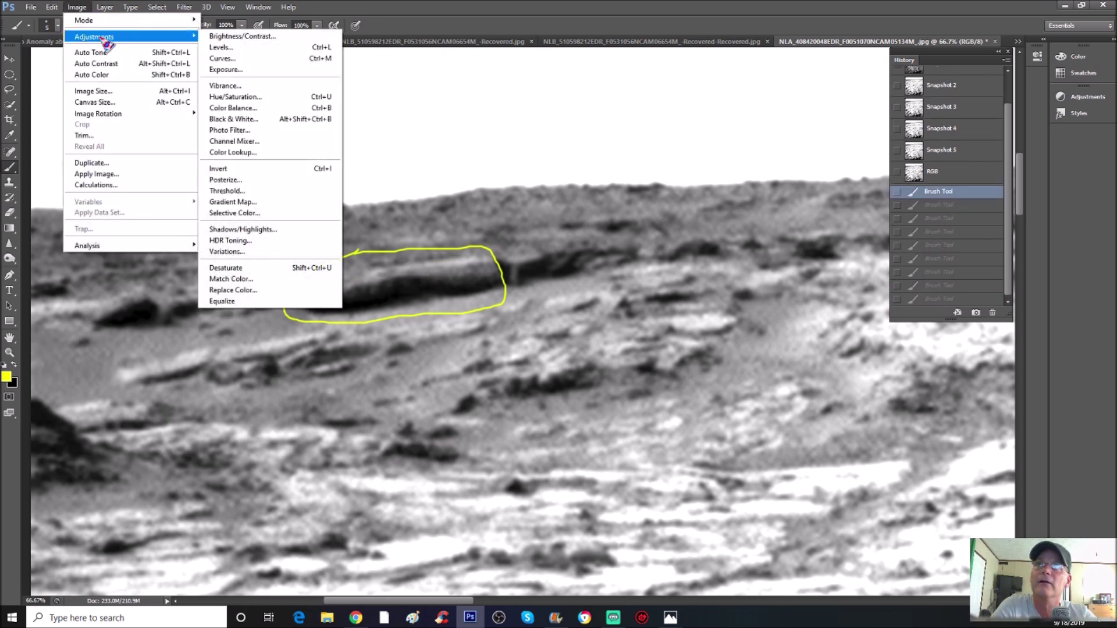
pyautogui.click(233, 71)
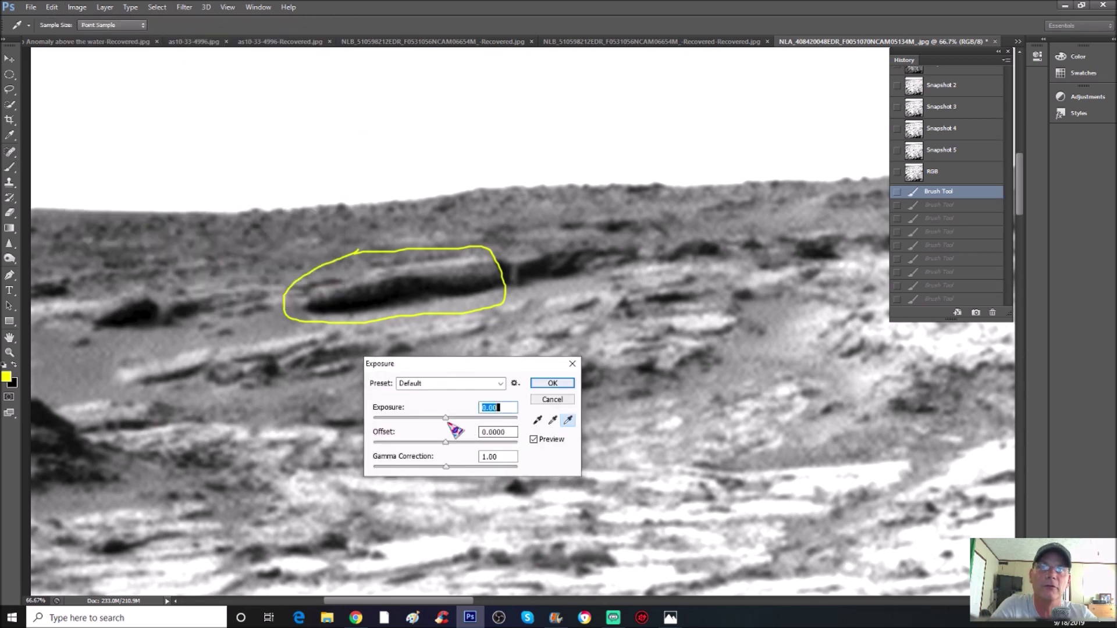
pyautogui.moveTo(445, 418); pyautogui.dragTo(459, 419)
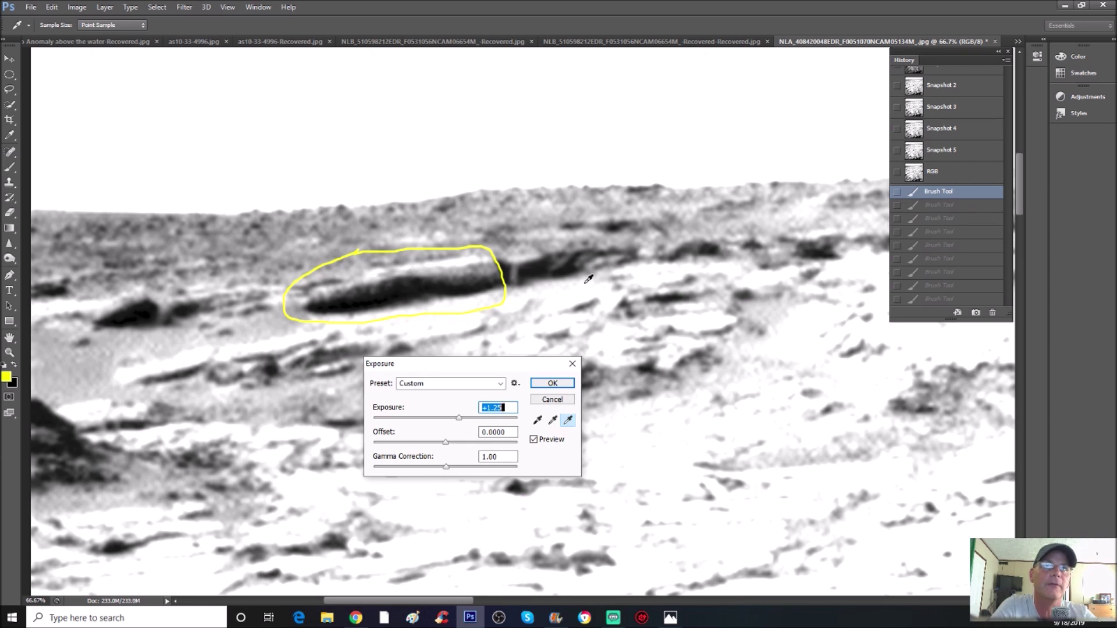
pyautogui.click(553, 384)
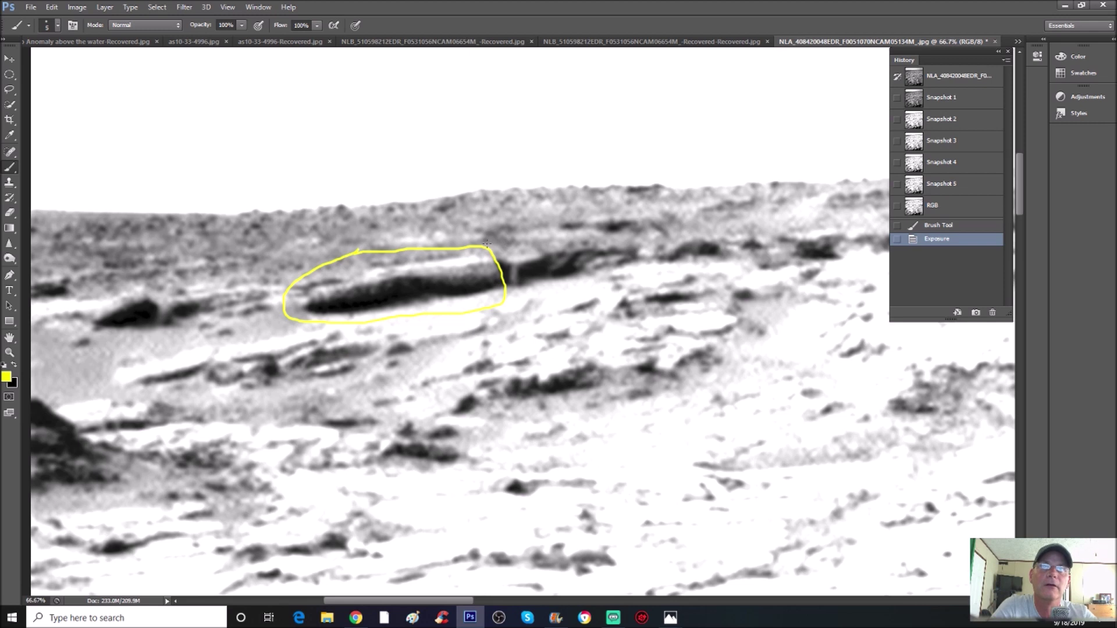
# Sketch a yellow outline around the block right of the rock, then revert to the RGB state.
pyautogui.moveTo(526, 225); pyautogui.dragTo(541, 225)
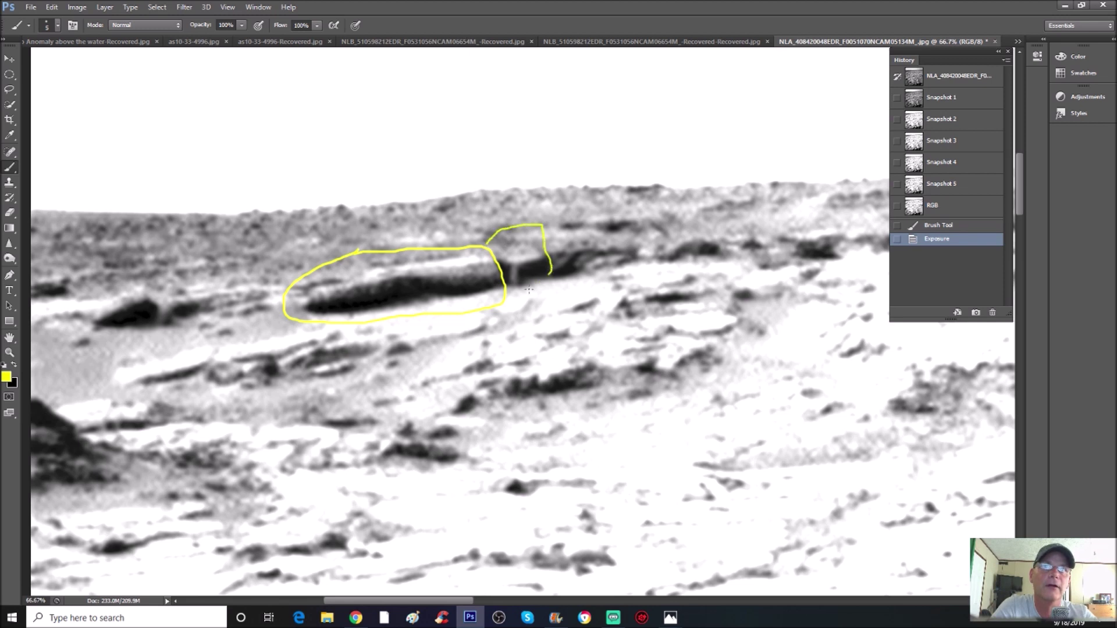
pyautogui.moveTo(528, 289); pyautogui.dragTo(505, 298)
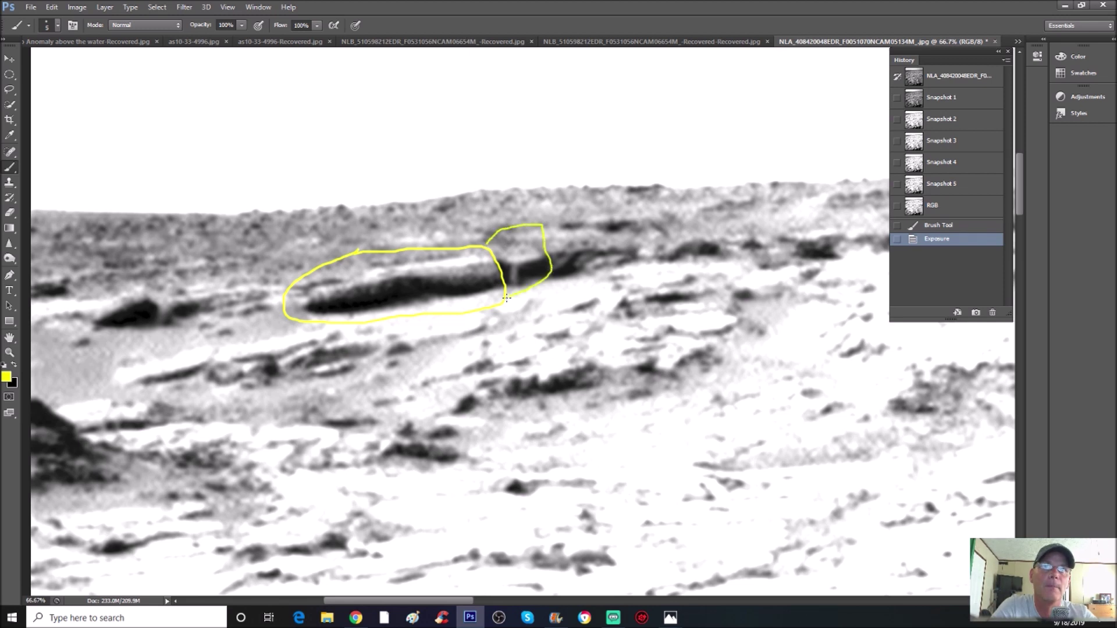
pyautogui.click(955, 209)
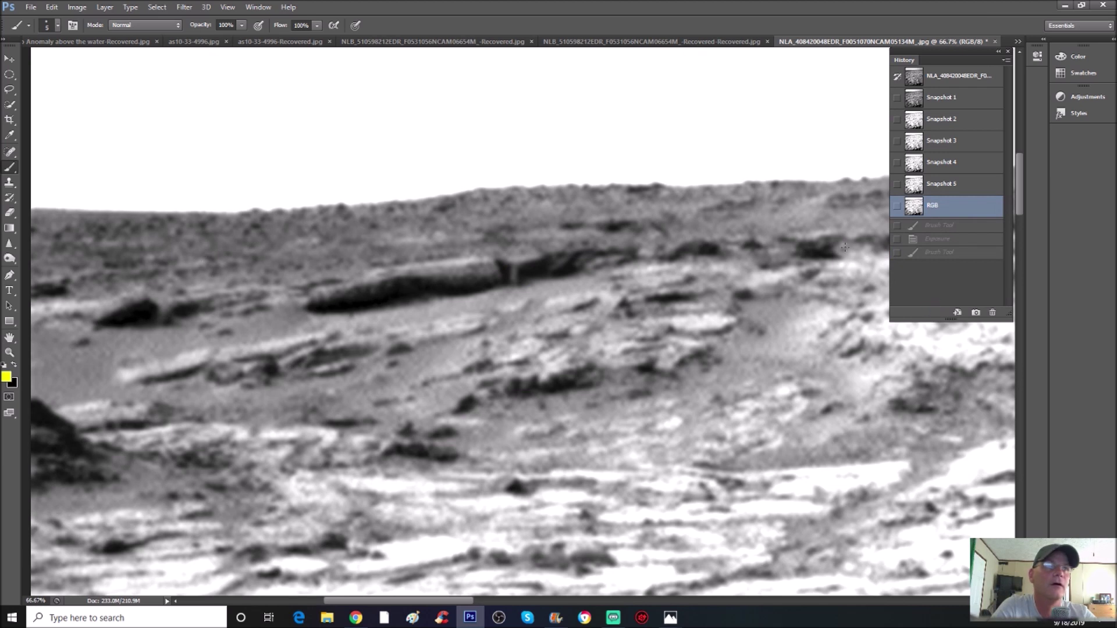
# Brighten the photo with an Exposure adjustment.
pyautogui.click(78, 7)
pyautogui.moveTo(111, 33)
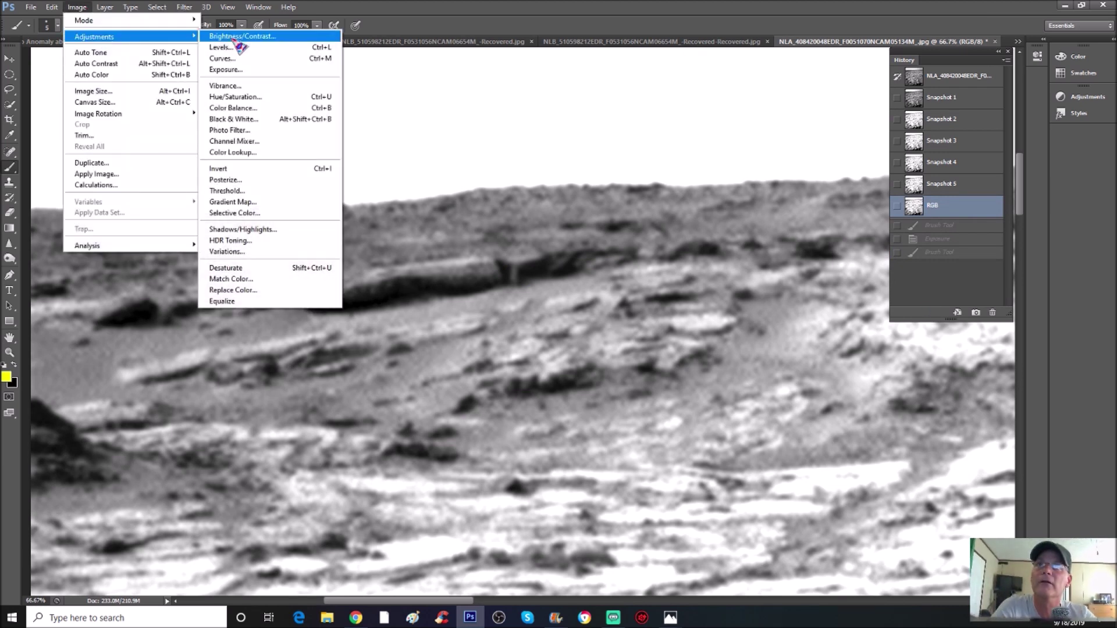
pyautogui.click(242, 71)
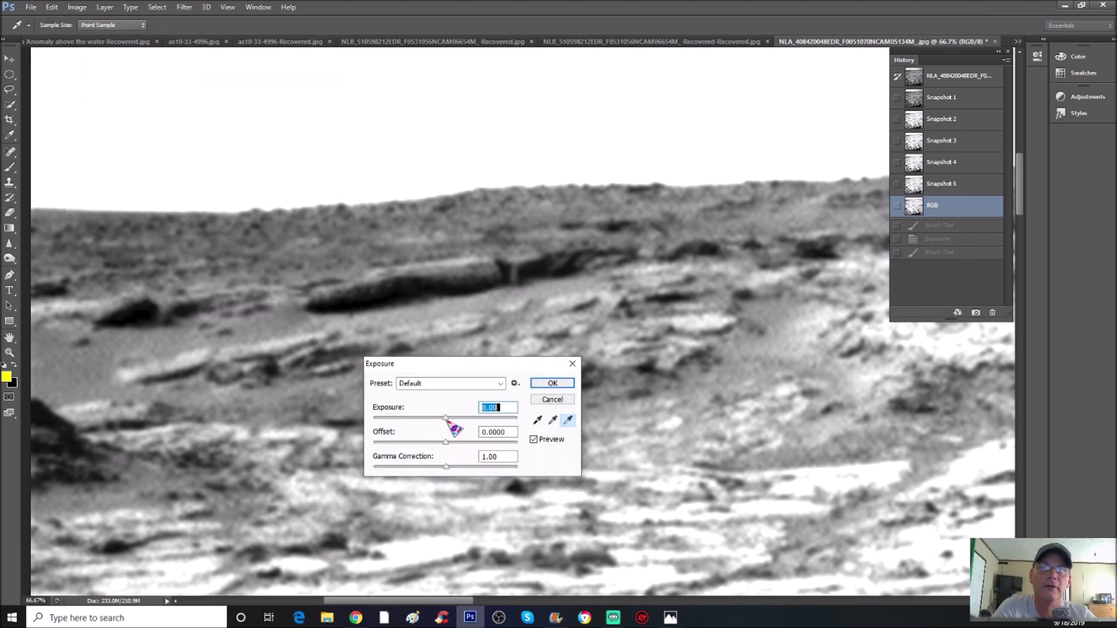
pyautogui.moveTo(446, 418); pyautogui.dragTo(460, 419)
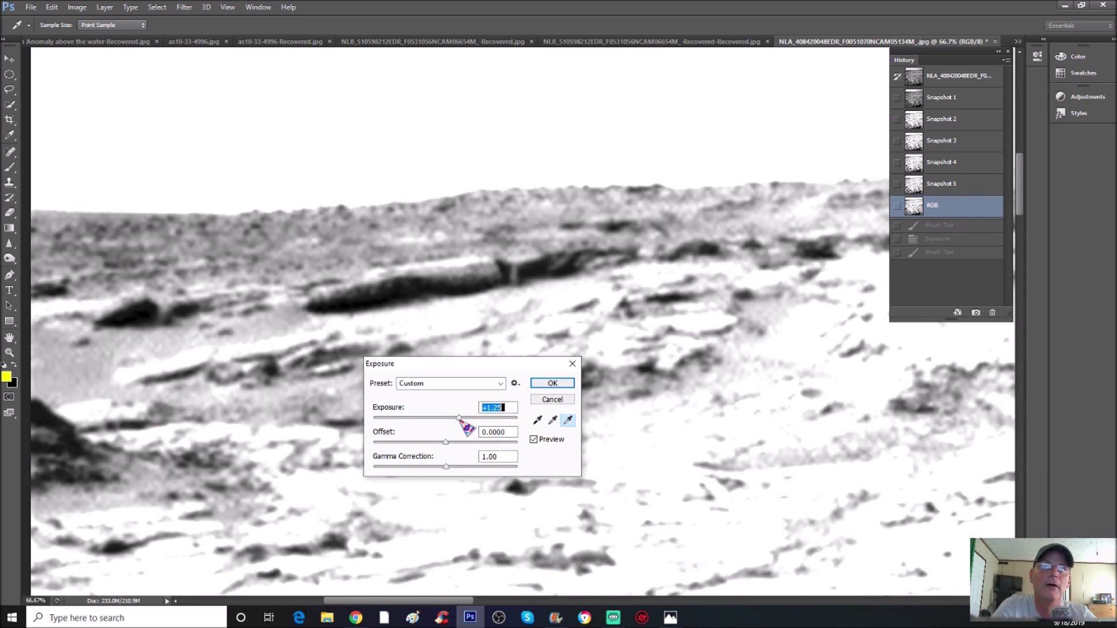
pyautogui.click(557, 386)
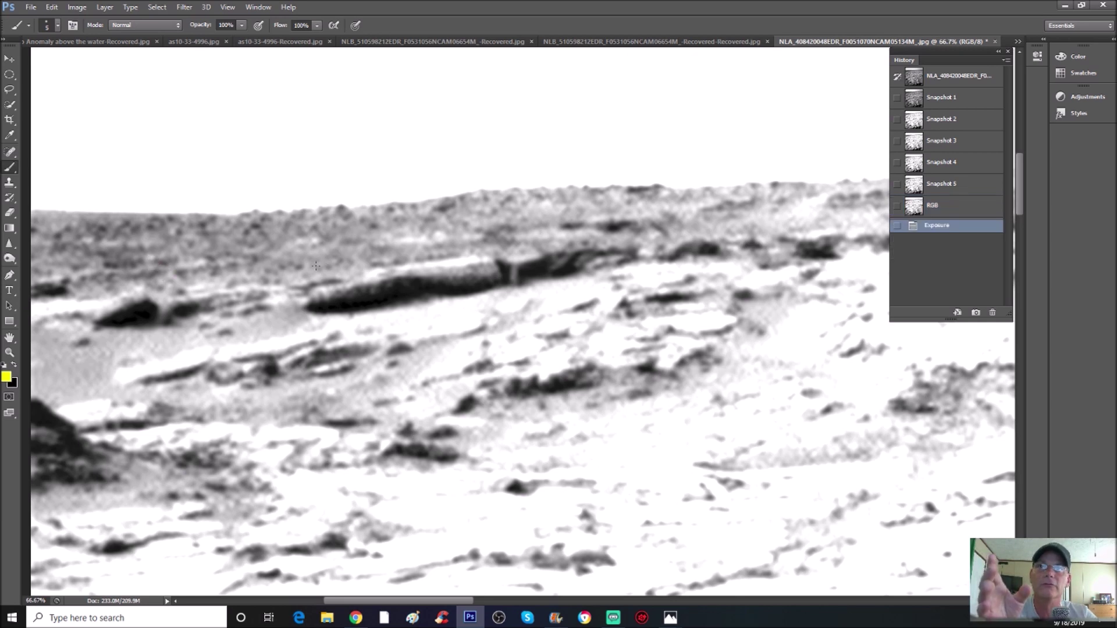
# Try yellow outlines around the long rock and the squared feature, undoing the missteps.
pyautogui.moveTo(318, 264)
pyautogui.mouseDown()
pyautogui.moveTo(293, 284)
pyautogui.moveTo(303, 310)
pyautogui.moveTo(450, 308)
pyautogui.moveTo(495, 290)
pyautogui.moveTo(490, 242)
pyautogui.moveTo(312, 271)
pyautogui.mouseUp()
pyautogui.hotkey('ctrl', 'z')
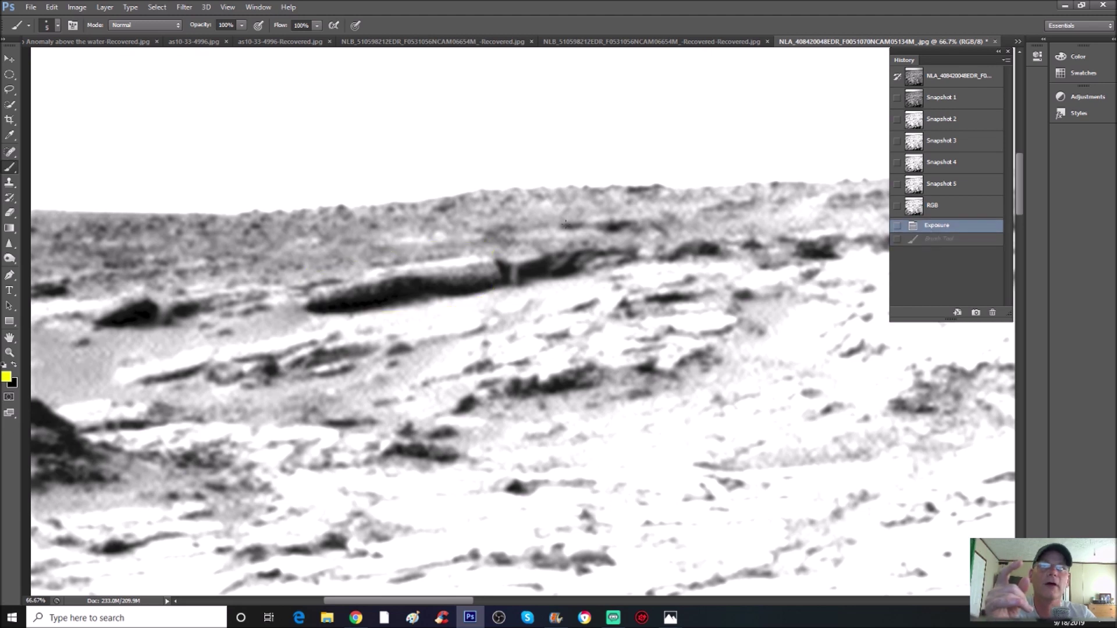
pyautogui.moveTo(499, 251)
pyautogui.mouseDown()
pyautogui.moveTo(547, 247)
pyautogui.moveTo(536, 290)
pyautogui.mouseUp()
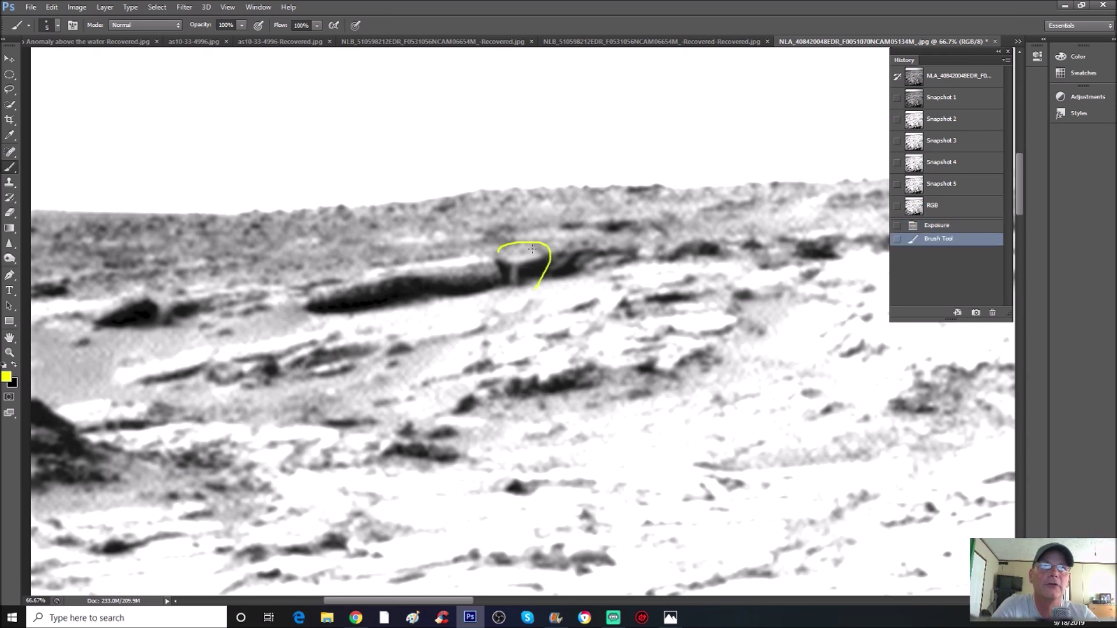
pyautogui.moveTo(540, 252); pyautogui.dragTo(506, 260)
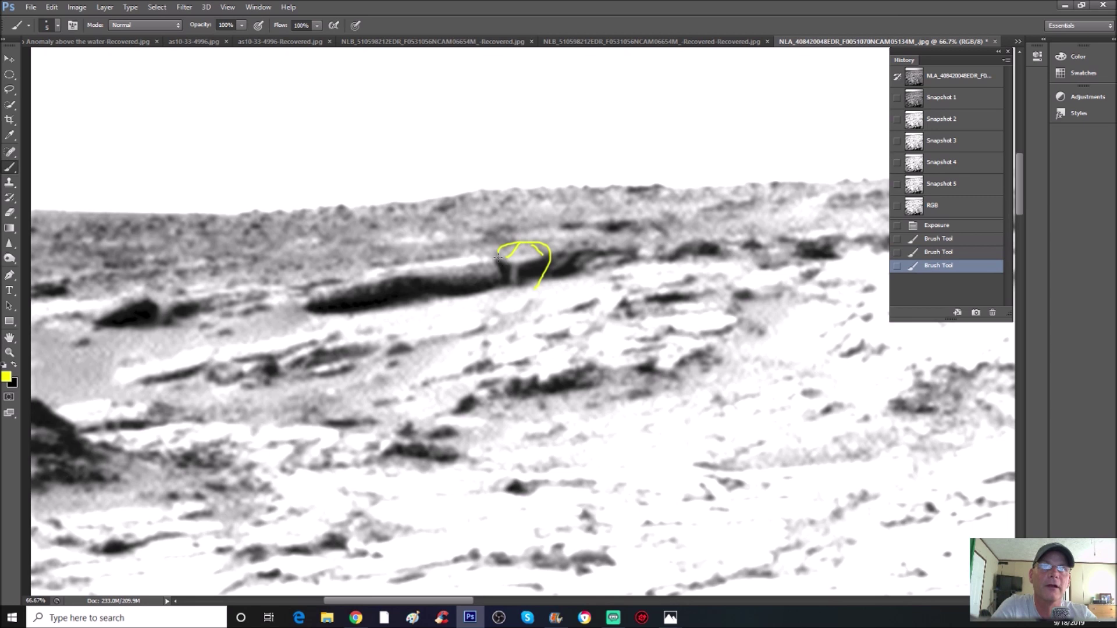
pyautogui.hotkey('ctrl', 'alt', 'z')
pyautogui.hotkey('ctrl', 'alt', 'z')
pyautogui.hotkey('ctrl', 'alt', 'z')
pyautogui.hotkey('ctrl', 'alt', 'z')
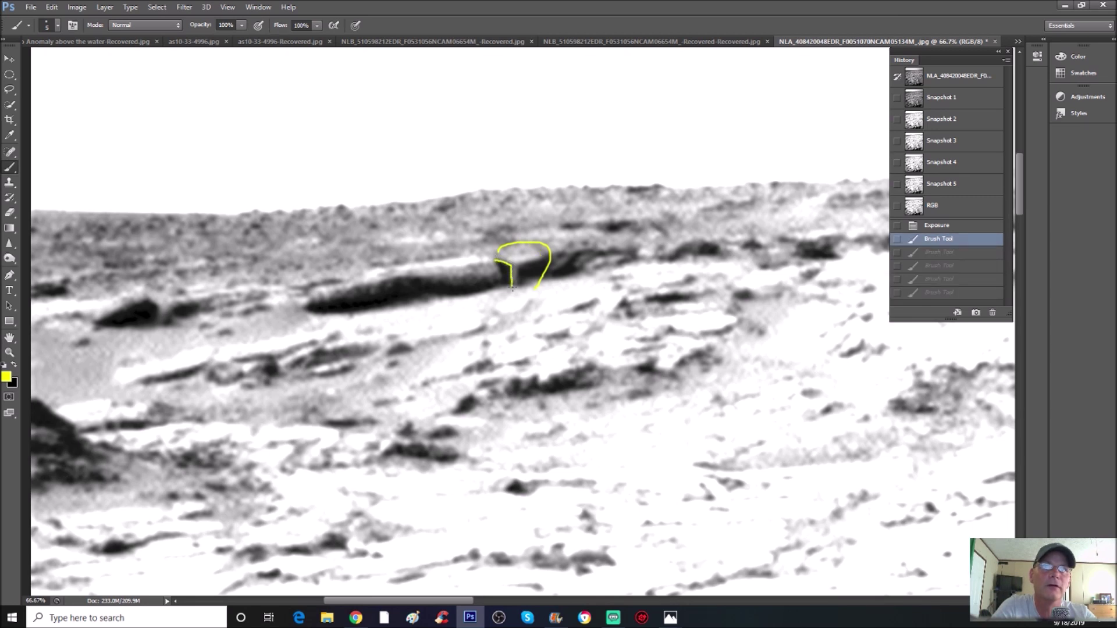
pyautogui.moveTo(539, 259); pyautogui.dragTo(541, 263)
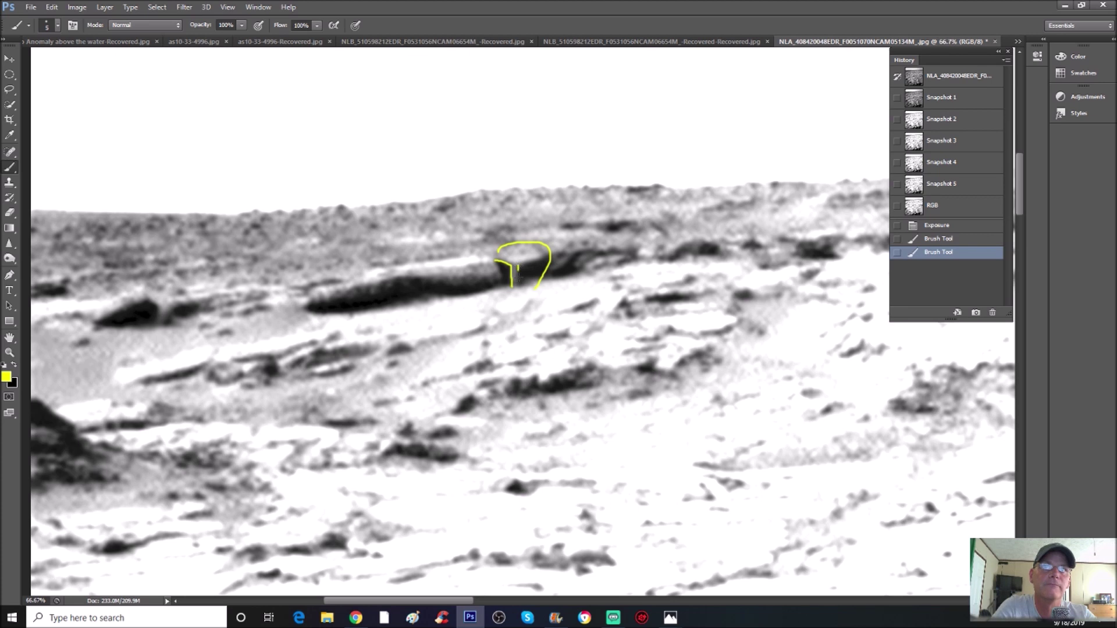
pyautogui.moveTo(518, 283)
pyautogui.mouseDown()
pyautogui.moveTo(517, 267)
pyautogui.moveTo(550, 254)
pyautogui.mouseUp()
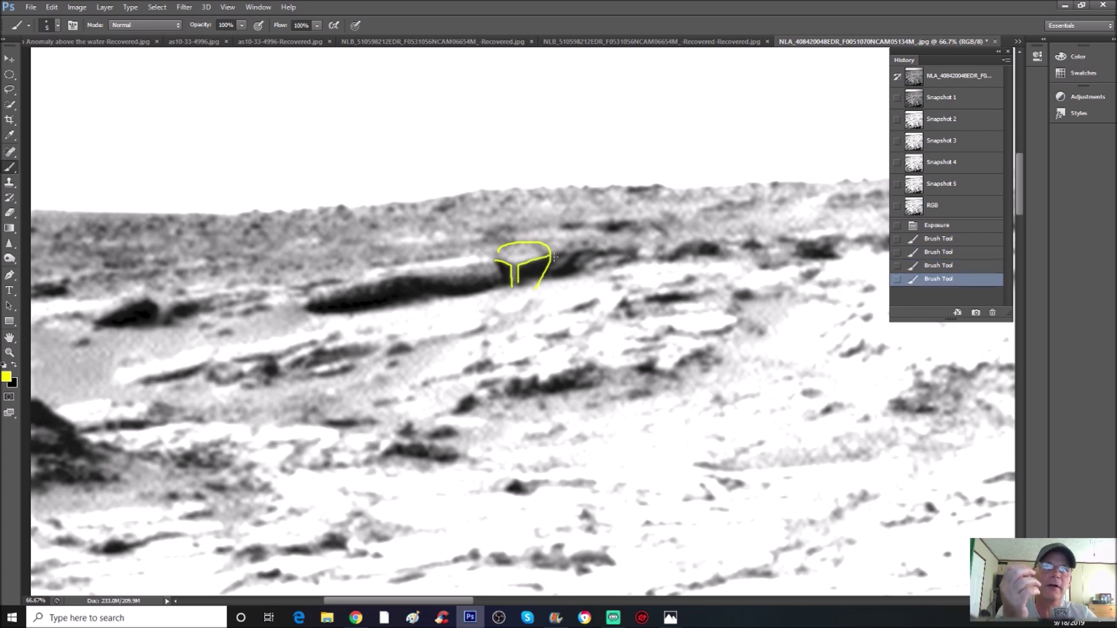
# Redraw the yellow outline around the squared feature with a T-shaped inner stroke joined to it.
pyautogui.click(935, 239)
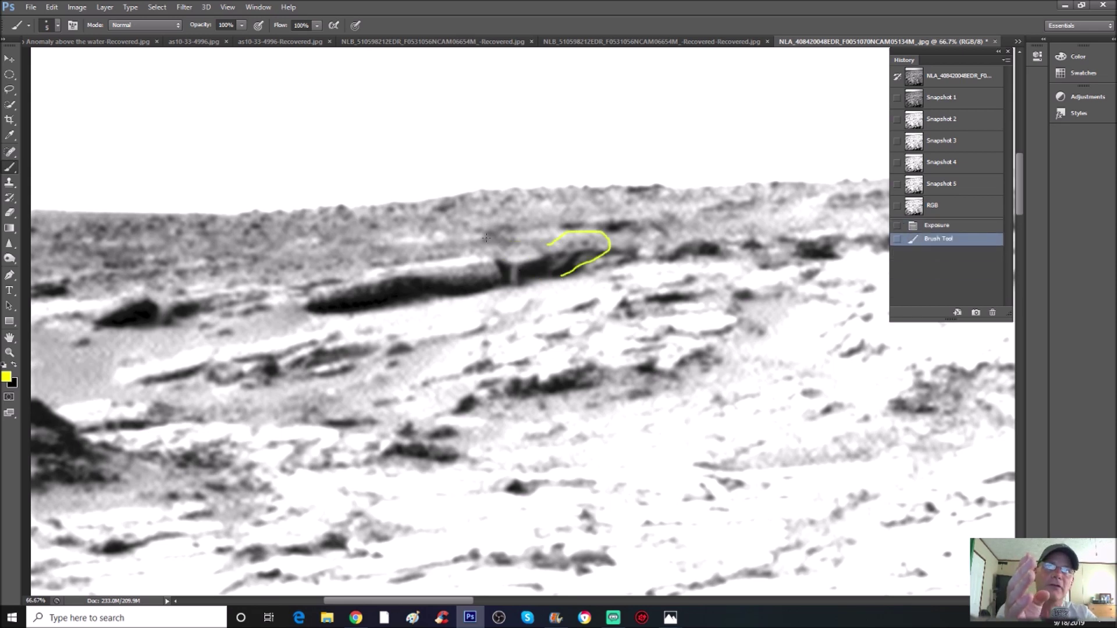
pyautogui.moveTo(486, 238)
pyautogui.mouseDown()
pyautogui.moveTo(530, 236)
pyautogui.moveTo(488, 258)
pyautogui.moveTo(501, 292)
pyautogui.moveTo(531, 294)
pyautogui.mouseUp()
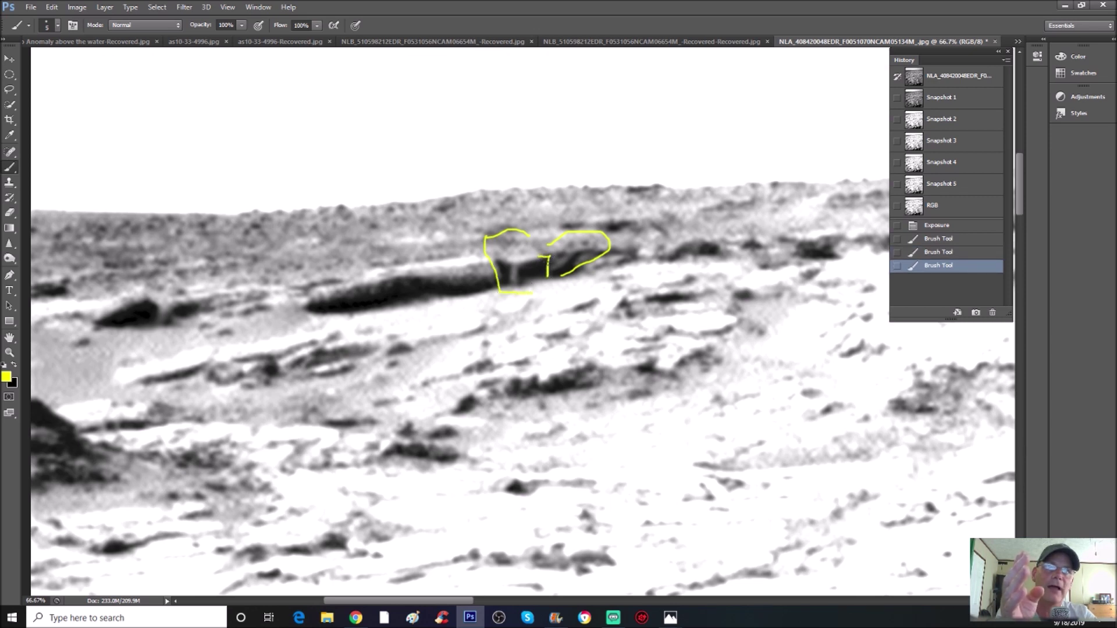
pyautogui.moveTo(539, 255); pyautogui.dragTo(549, 256)
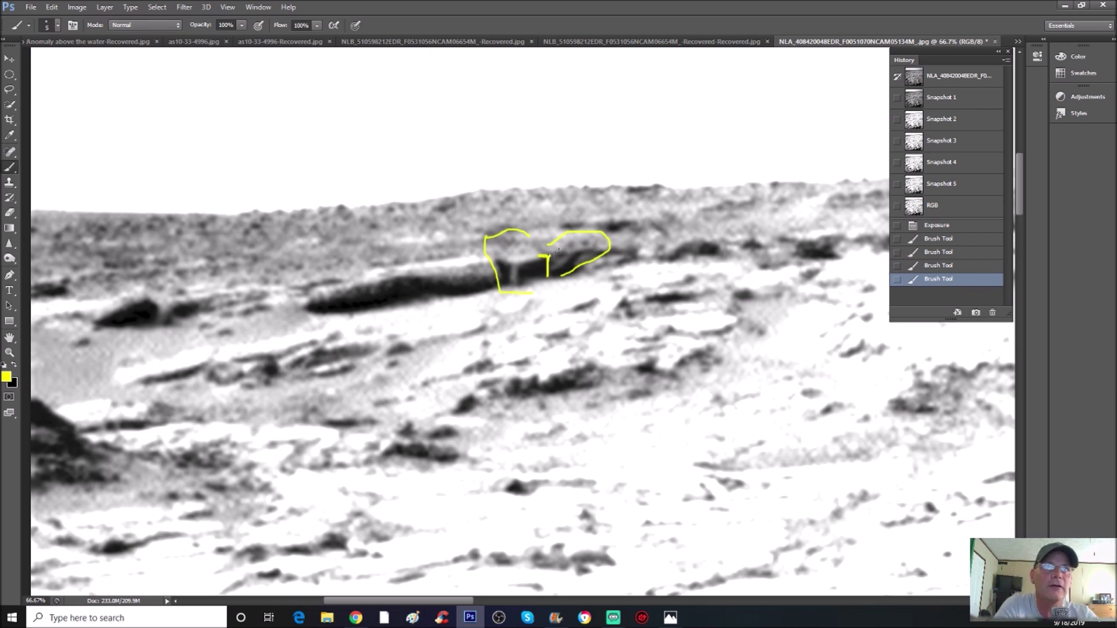
pyautogui.moveTo(550, 255); pyautogui.dragTo(569, 240)
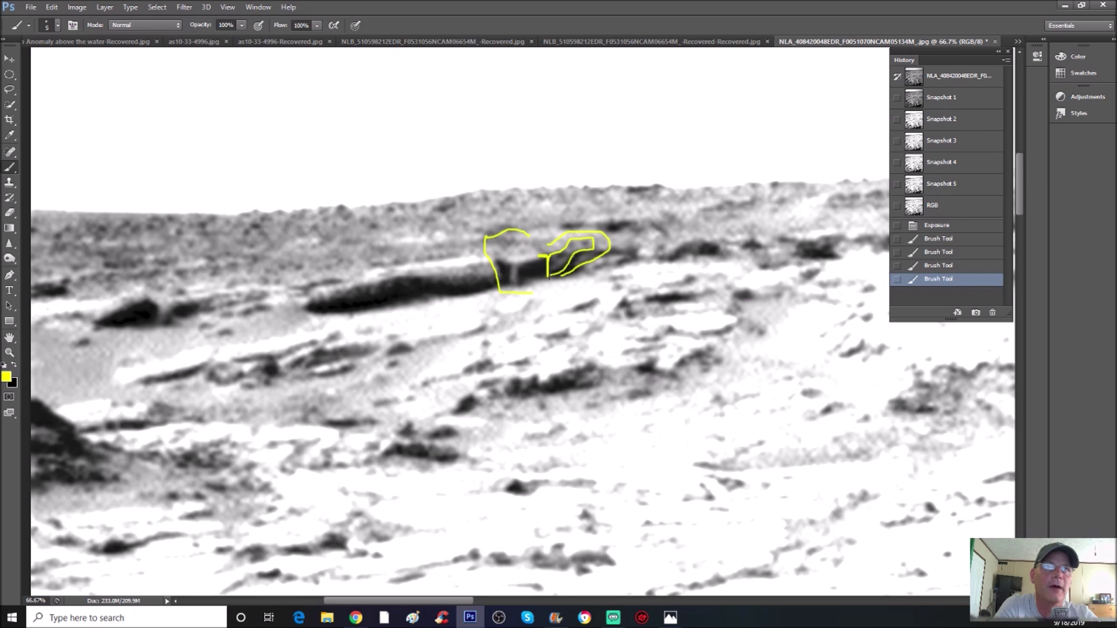
pyautogui.moveTo(549, 278)
pyautogui.mouseDown()
pyautogui.moveTo(585, 242)
pyautogui.moveTo(574, 245)
pyautogui.mouseUp()
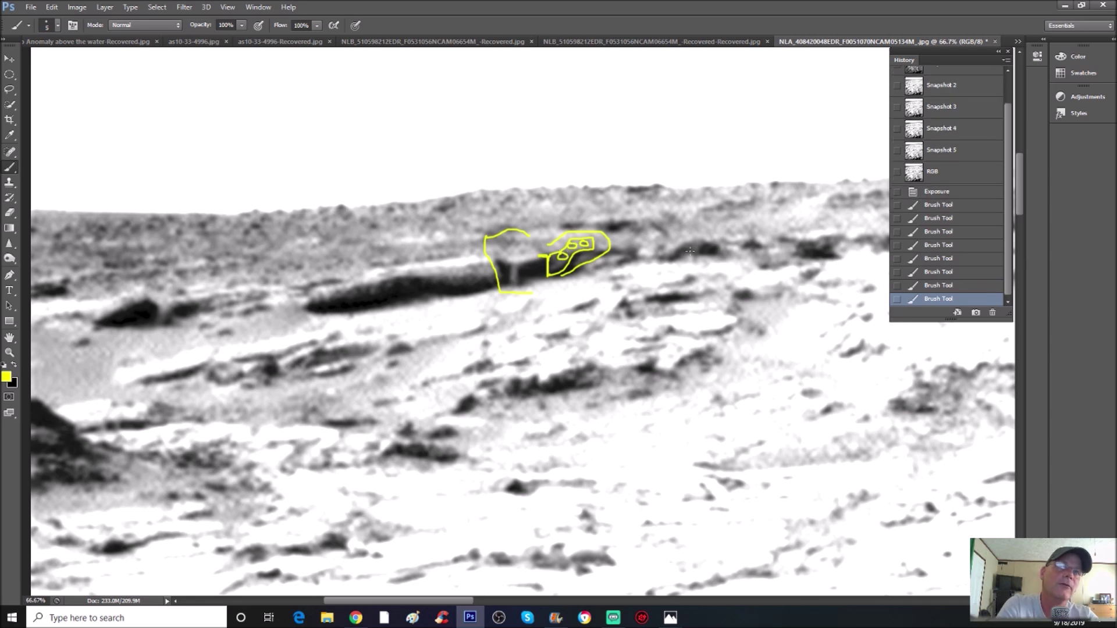
# Return to the Exposure state, try a yellow loop around the long rock, then remove it.
pyautogui.click(964, 192)
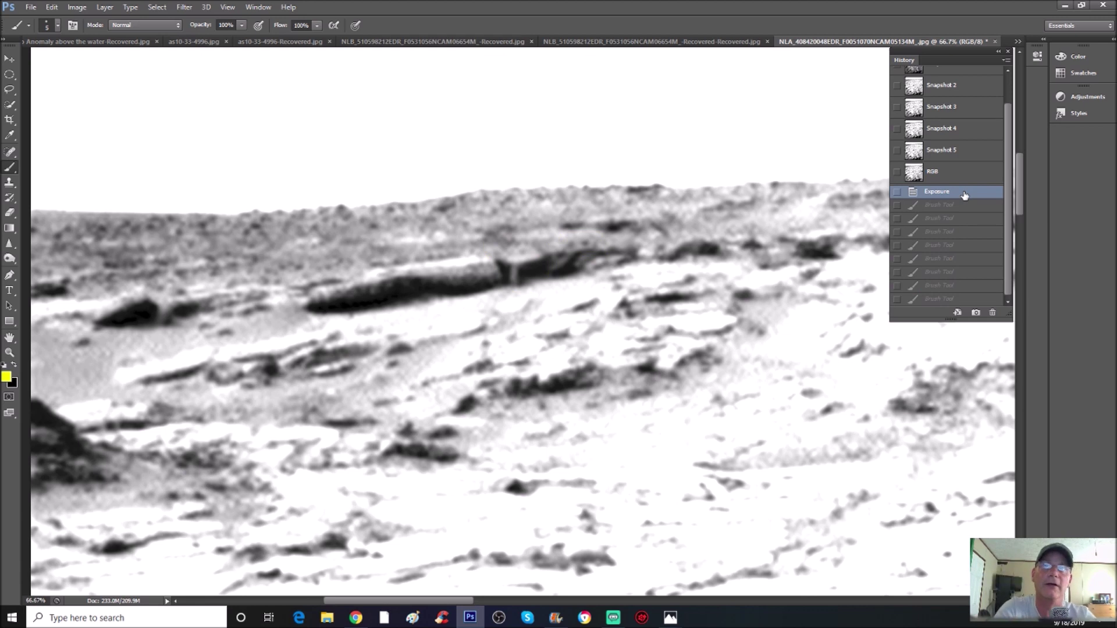
pyautogui.hotkey('ctrl', '+')
pyautogui.hotkey('ctrl', '+')
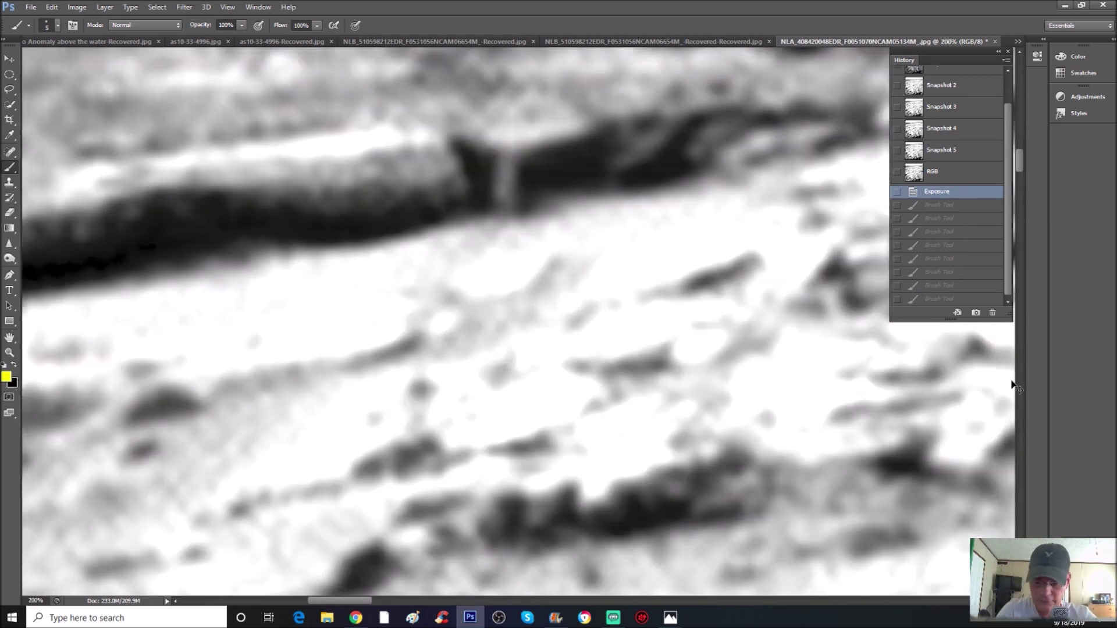
pyautogui.hotkey('ctrl', '-')
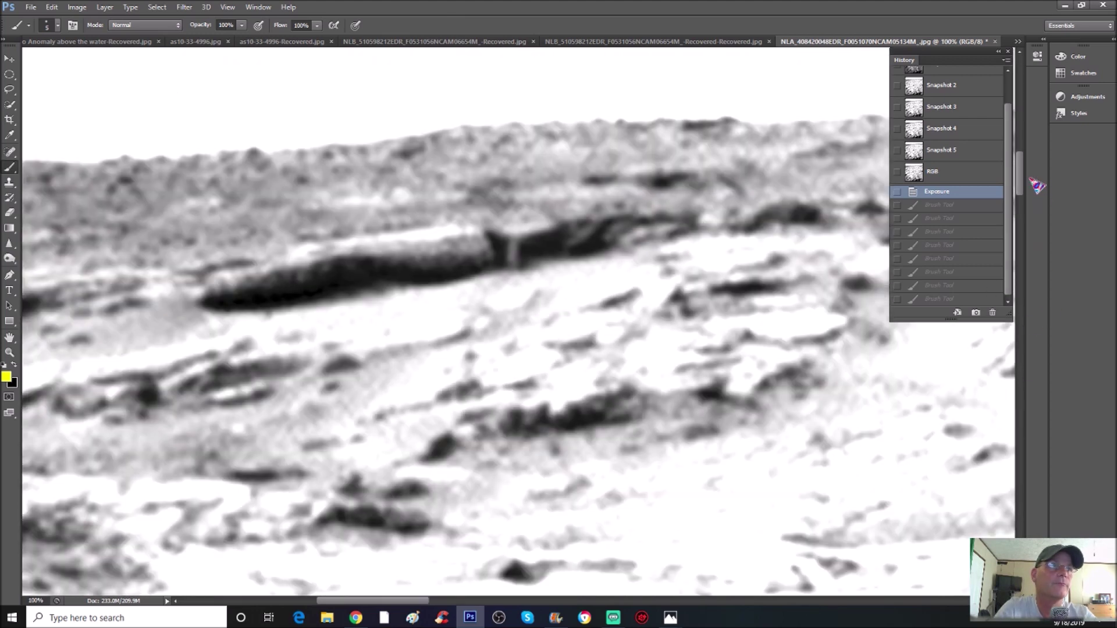
pyautogui.scroll(3, 1024, 182)
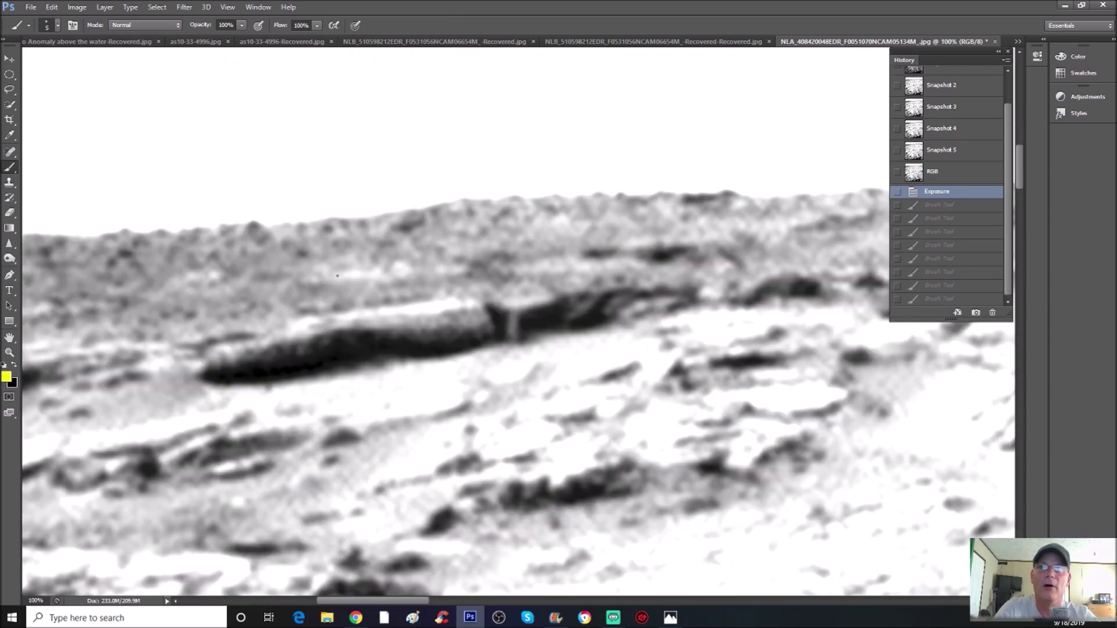
pyautogui.moveTo(279, 286)
pyautogui.mouseDown()
pyautogui.moveTo(127, 357)
pyautogui.moveTo(310, 405)
pyautogui.moveTo(675, 340)
pyautogui.moveTo(638, 238)
pyautogui.moveTo(256, 282)
pyautogui.moveTo(182, 307)
pyautogui.mouseUp()
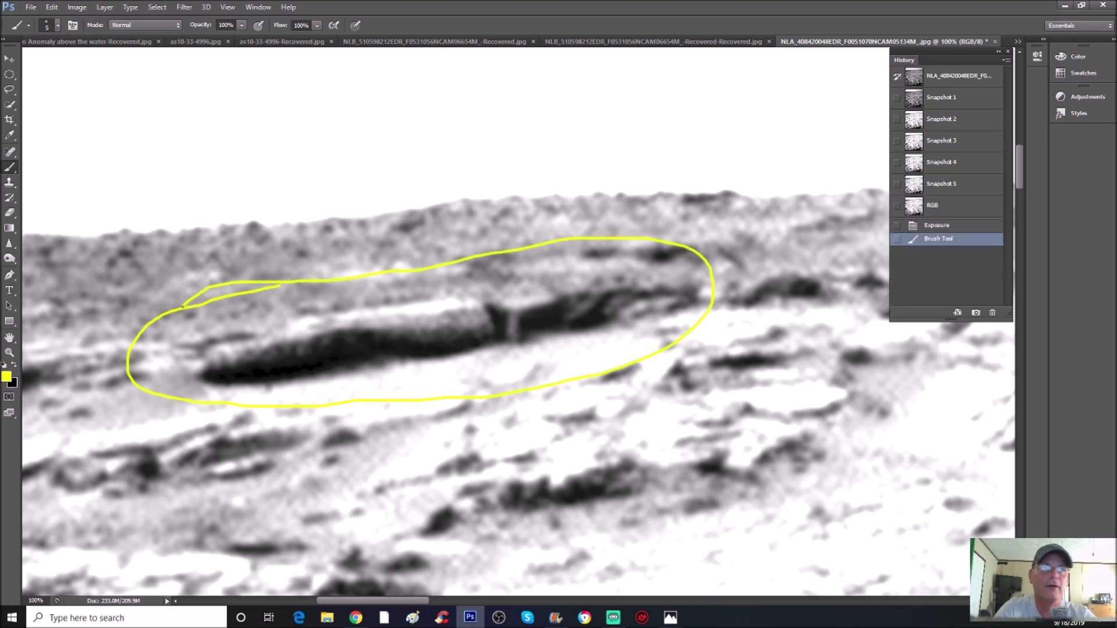
pyautogui.click(969, 228)
# At 66.7% zoom, trace the top edge of the small left rock in yellow.
pyautogui.hotkey('ctrl', '-')
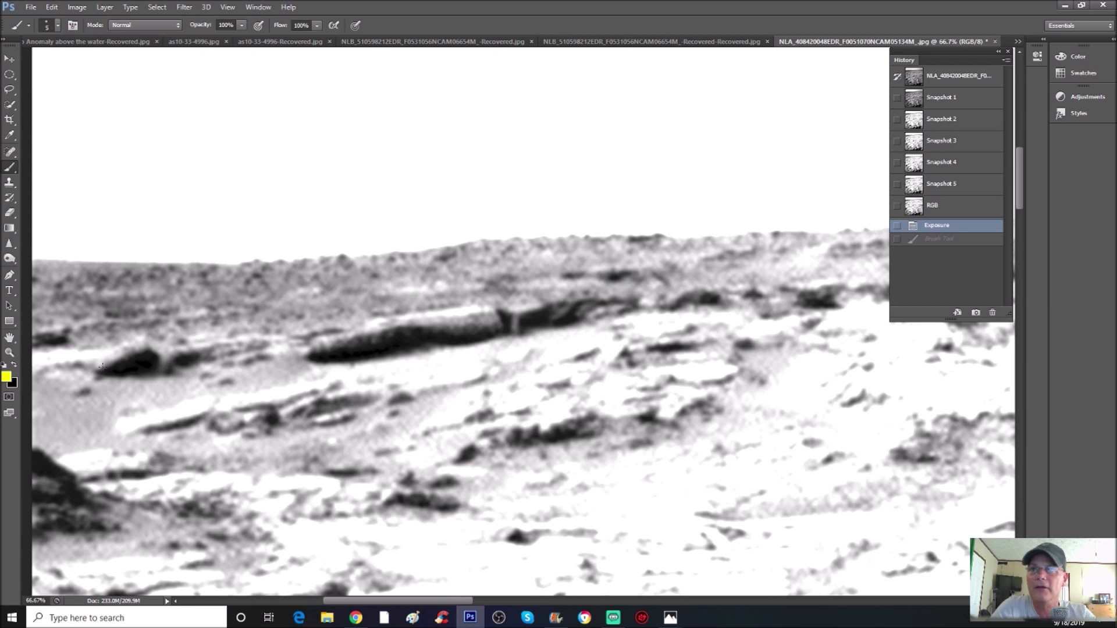
pyautogui.moveTo(119, 359)
pyautogui.mouseDown()
pyautogui.moveTo(159, 351)
pyautogui.moveTo(159, 377)
pyautogui.moveTo(182, 350)
pyautogui.mouseUp()
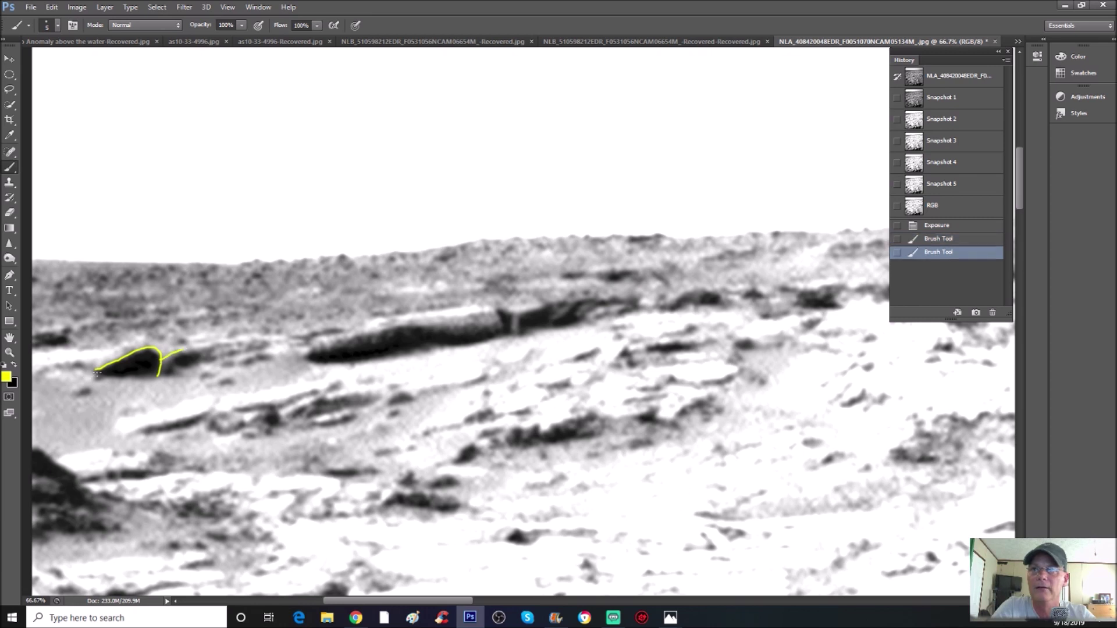
pyautogui.moveTo(93, 375); pyautogui.dragTo(95, 378)
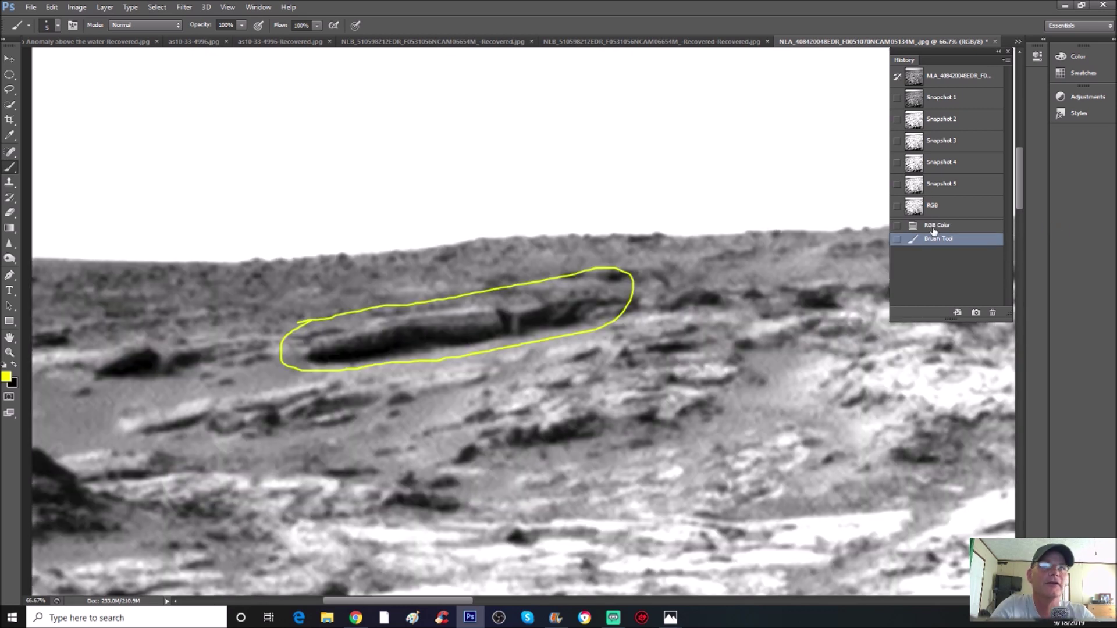
# Revert to the RGB Color state and draw yellow lines above and below the long rock.
pyautogui.click(933, 227)
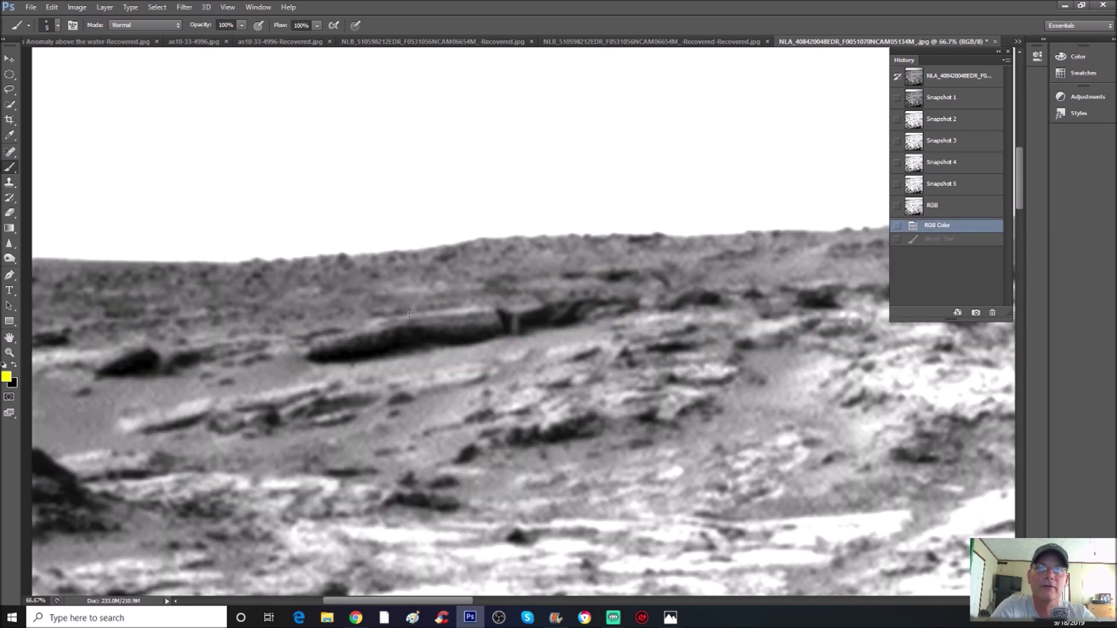
pyautogui.moveTo(425, 288); pyautogui.dragTo(485, 285)
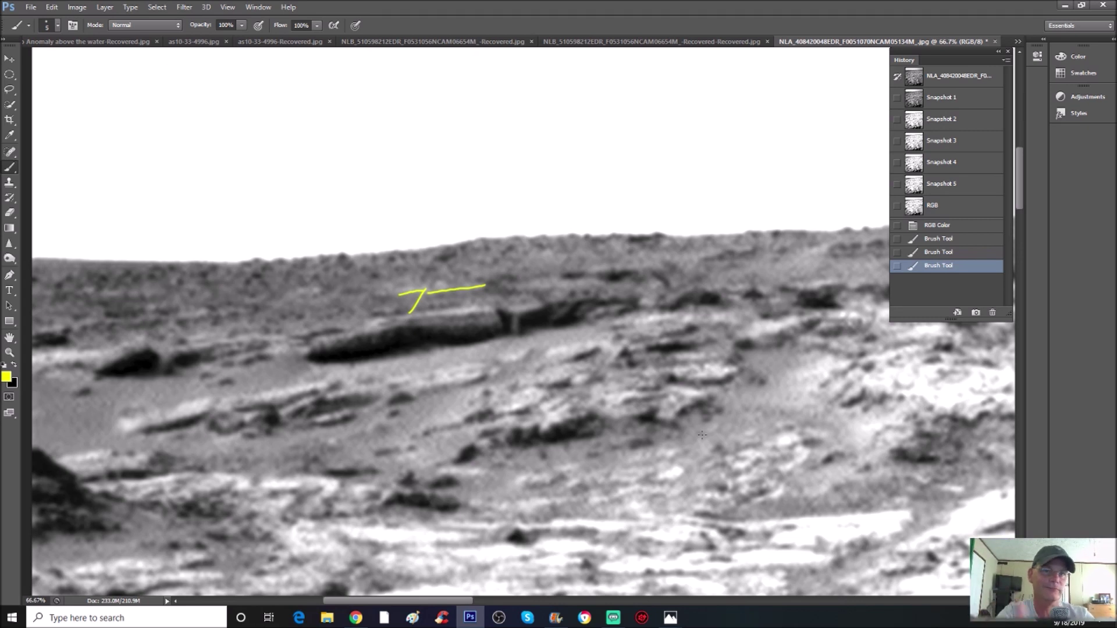
pyautogui.moveTo(397, 293); pyautogui.dragTo(427, 291)
pyautogui.moveTo(414, 298); pyautogui.dragTo(451, 294)
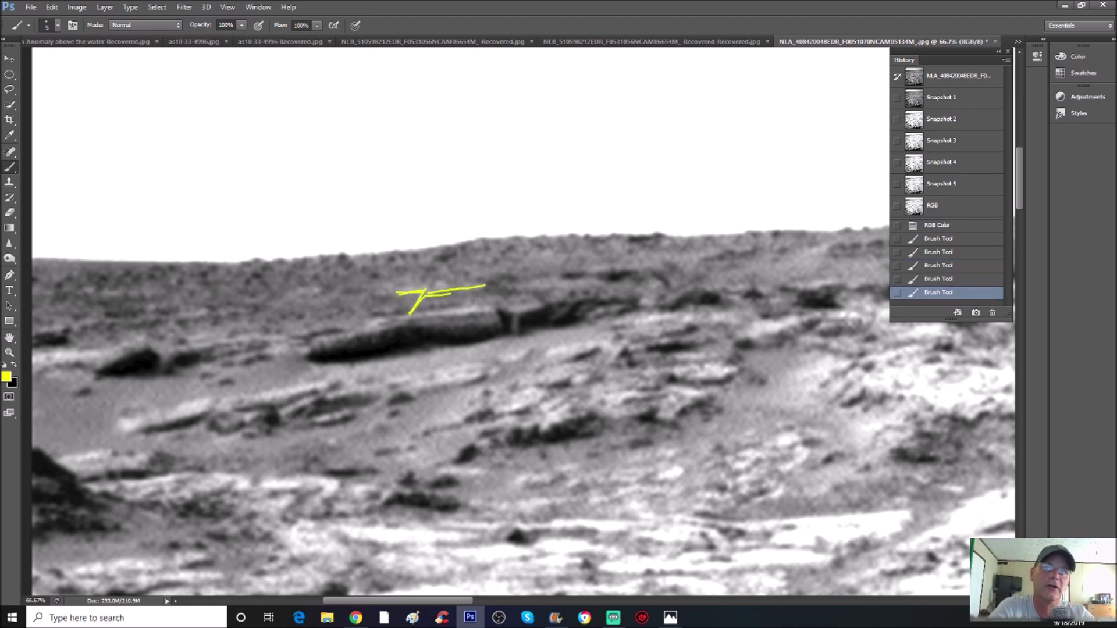
# Compare Snapshots 2 and 3, redo back to the RGB version, and circle the long rock in yellow.
pyautogui.click(972, 117)
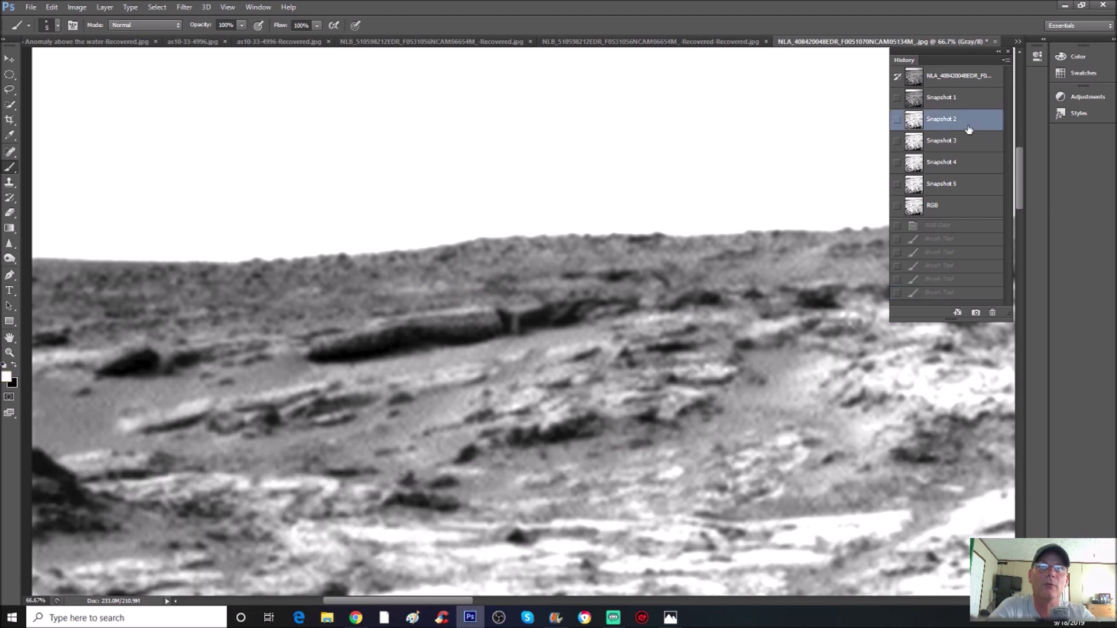
pyautogui.click(968, 142)
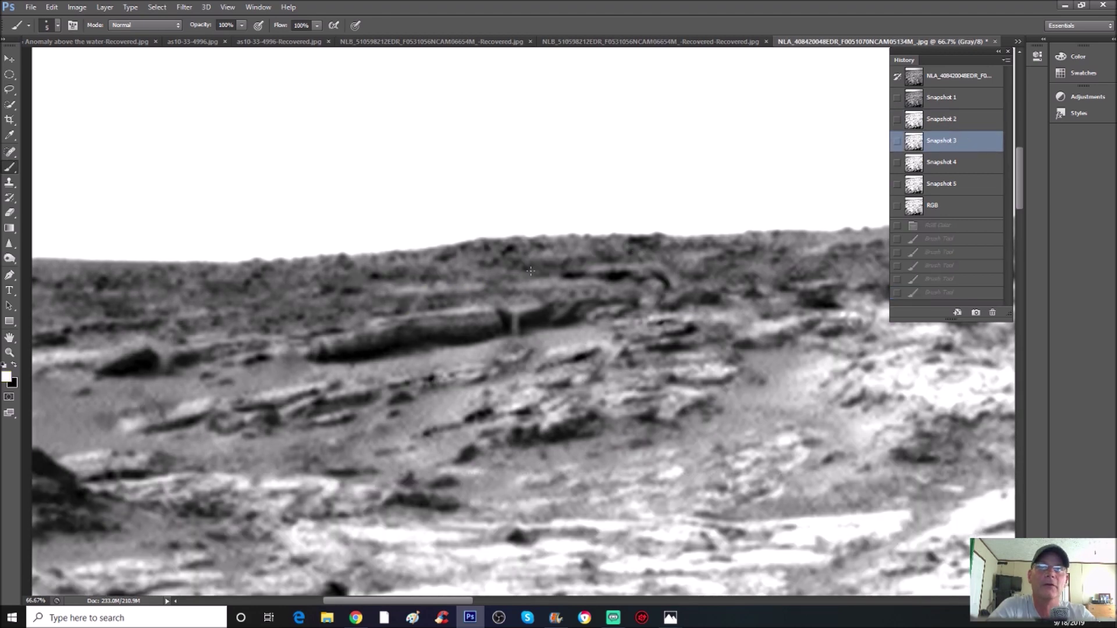
pyautogui.click(977, 127)
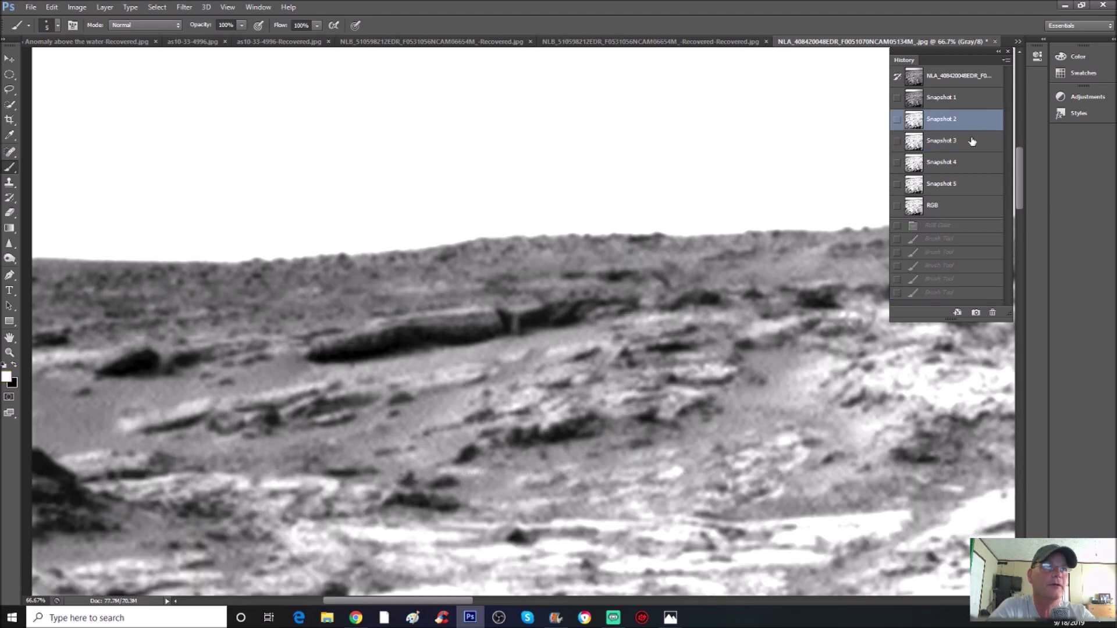
pyautogui.click(972, 142)
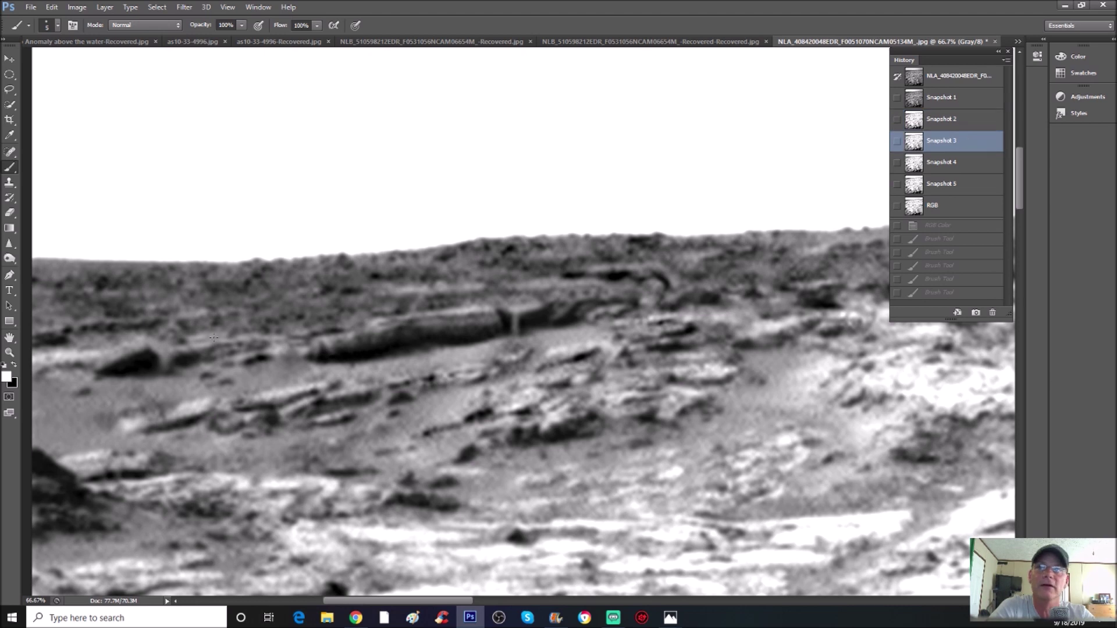
pyautogui.hotkey('ctrl', 'shift', 'z')
pyautogui.moveTo(338, 309)
pyautogui.mouseDown()
pyautogui.moveTo(305, 325)
pyautogui.moveTo(308, 367)
pyautogui.moveTo(565, 339)
pyautogui.moveTo(617, 319)
pyautogui.moveTo(627, 300)
pyautogui.moveTo(606, 276)
pyautogui.moveTo(447, 266)
pyautogui.moveTo(395, 273)
pyautogui.moveTo(312, 317)
pyautogui.mouseUp()
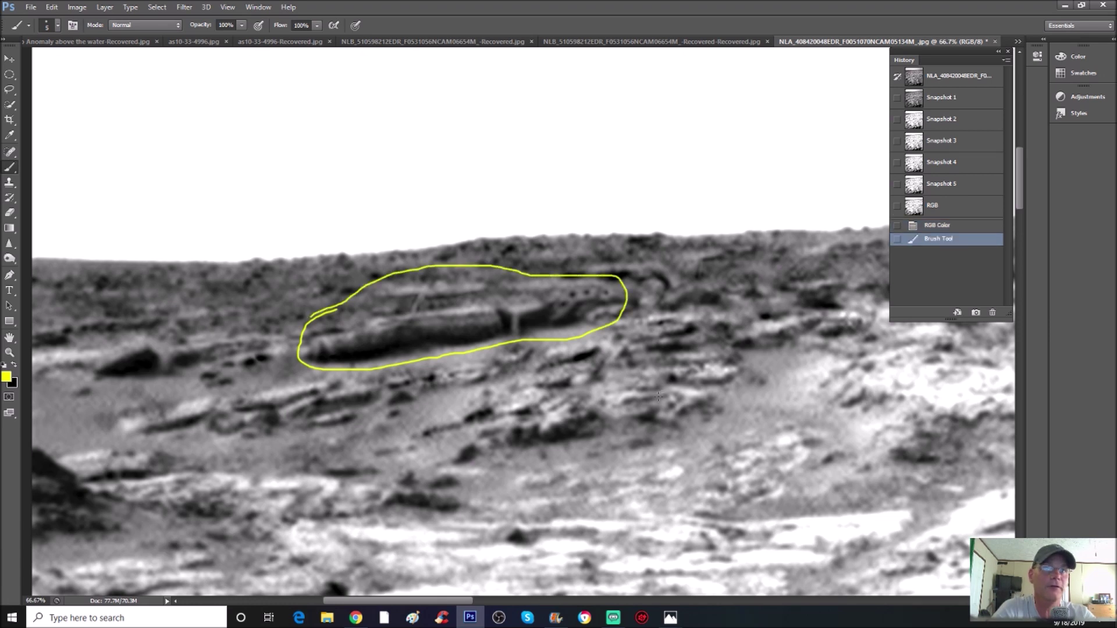
# Remove the yellow loop, then test white and yellow loops around the long rock via Snapshot 1 and RGB.
pyautogui.click(968, 229)
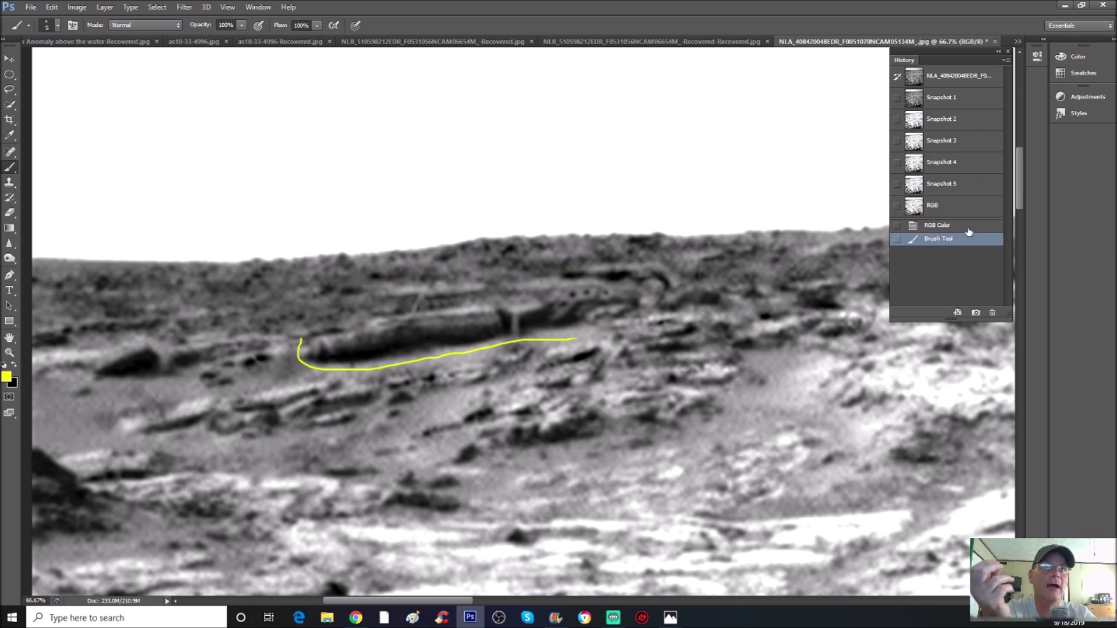
pyautogui.click(973, 100)
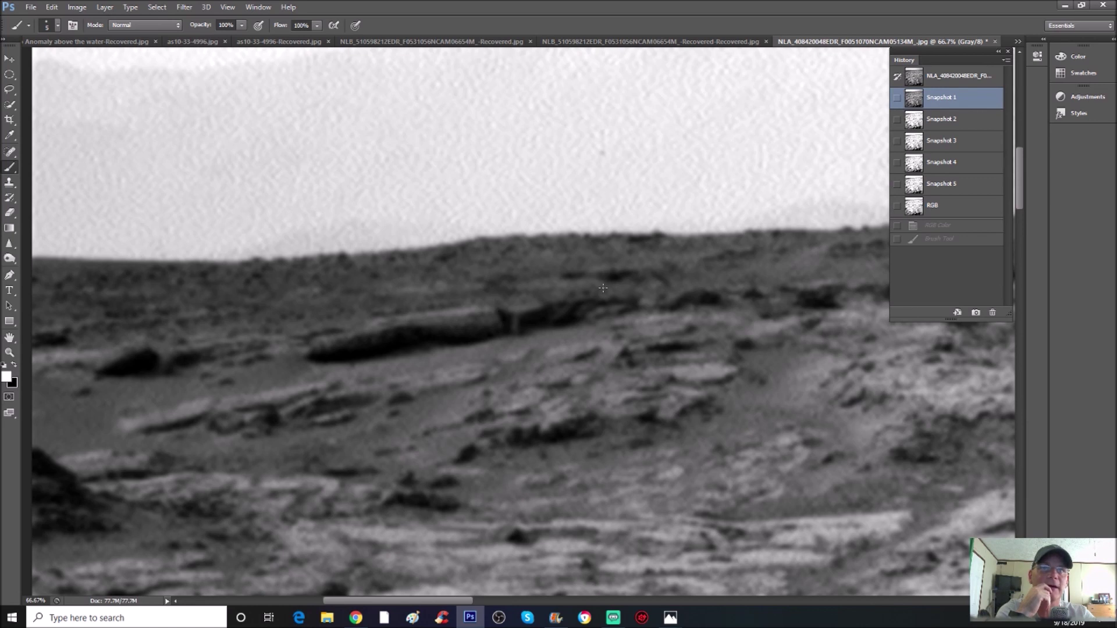
pyautogui.moveTo(351, 297)
pyautogui.mouseDown()
pyautogui.moveTo(290, 369)
pyautogui.moveTo(370, 366)
pyautogui.moveTo(475, 340)
pyautogui.moveTo(581, 352)
pyautogui.moveTo(670, 319)
pyautogui.moveTo(643, 277)
pyautogui.moveTo(447, 262)
pyautogui.moveTo(381, 278)
pyautogui.mouseUp()
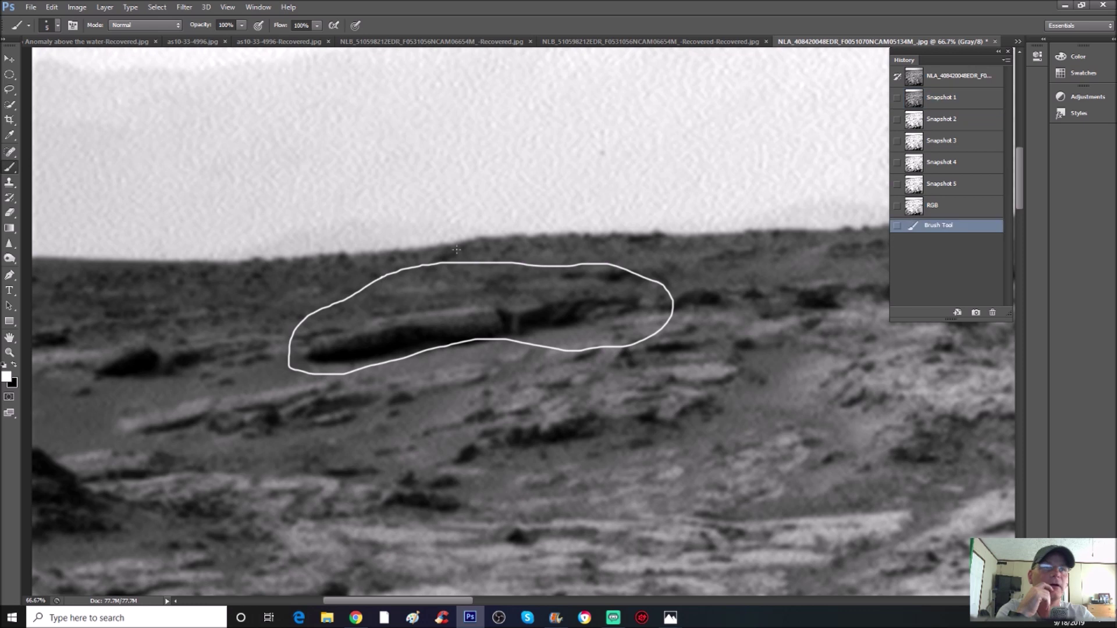
pyautogui.click(946, 211)
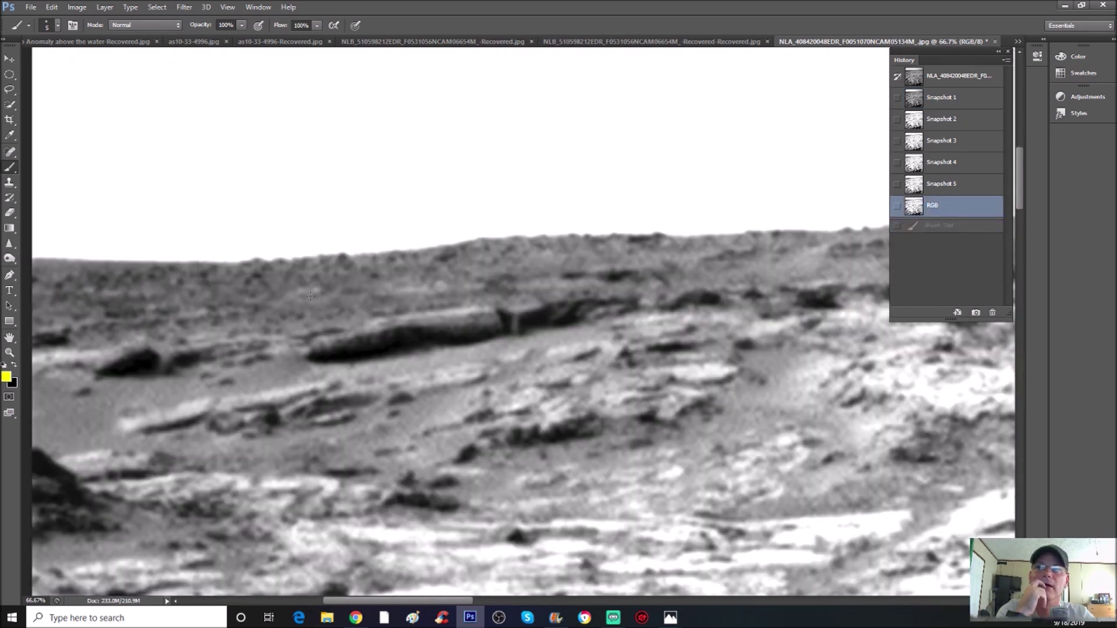
pyautogui.moveTo(295, 323)
pyautogui.mouseDown()
pyautogui.moveTo(334, 376)
pyautogui.moveTo(485, 342)
pyautogui.moveTo(677, 331)
pyautogui.moveTo(709, 315)
pyautogui.moveTo(604, 277)
pyautogui.moveTo(342, 284)
pyautogui.moveTo(289, 317)
pyautogui.mouseUp()
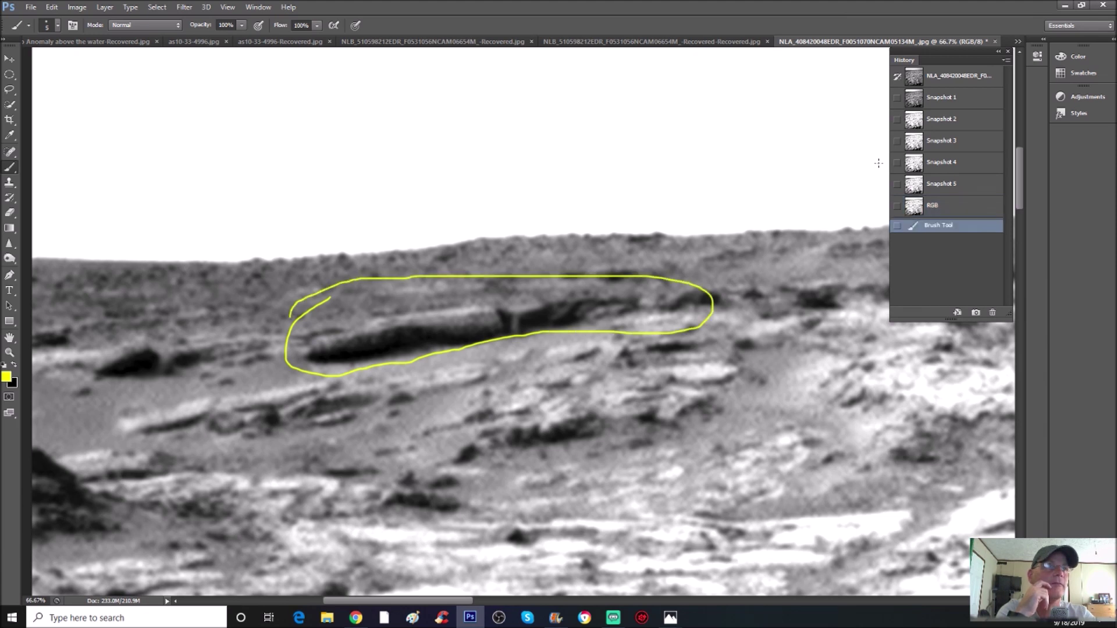
# From Snapshot 5, outline the left rock cluster in white, trace the long rock in yellow, then clear the yellow.
pyautogui.click(932, 183)
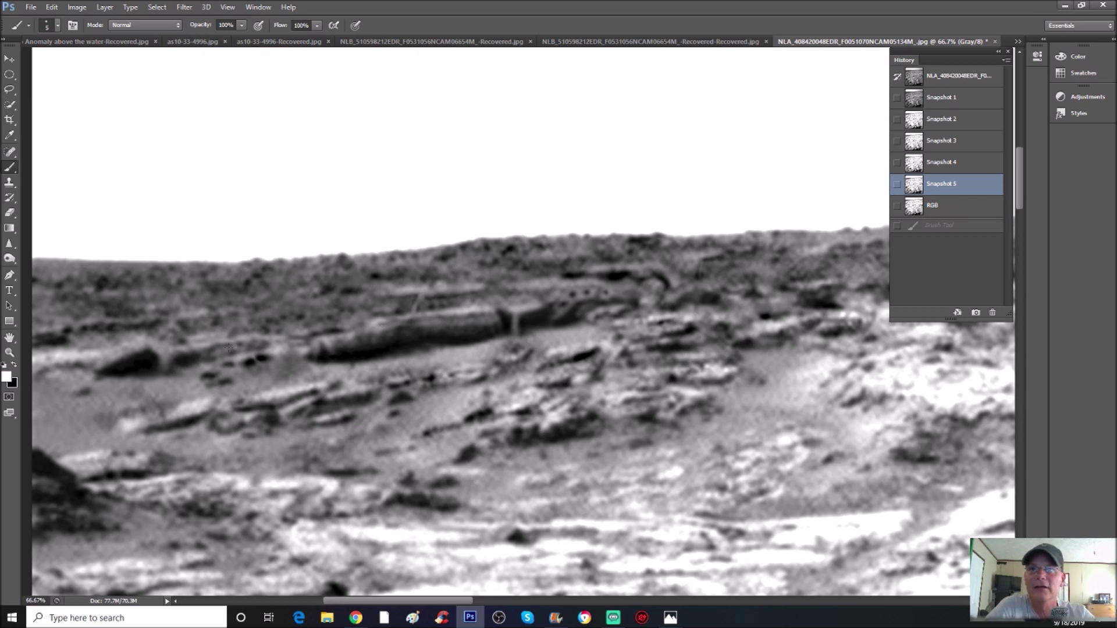
pyautogui.moveTo(213, 356)
pyautogui.mouseDown()
pyautogui.moveTo(270, 376)
pyautogui.moveTo(268, 343)
pyautogui.moveTo(210, 361)
pyautogui.mouseUp()
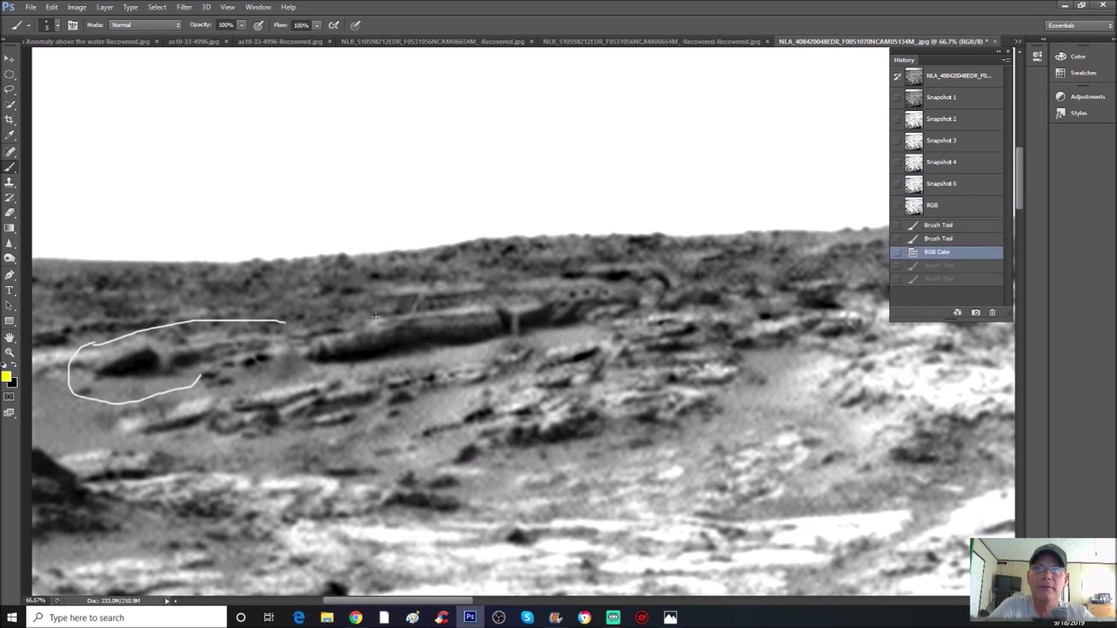
pyautogui.moveTo(376, 316)
pyautogui.mouseDown()
pyautogui.moveTo(314, 336)
pyautogui.moveTo(313, 362)
pyautogui.moveTo(494, 341)
pyautogui.moveTo(502, 324)
pyautogui.moveTo(490, 306)
pyautogui.moveTo(372, 319)
pyautogui.moveTo(419, 295)
pyautogui.moveTo(368, 294)
pyautogui.moveTo(414, 309)
pyautogui.moveTo(427, 294)
pyautogui.moveTo(492, 288)
pyautogui.mouseUp()
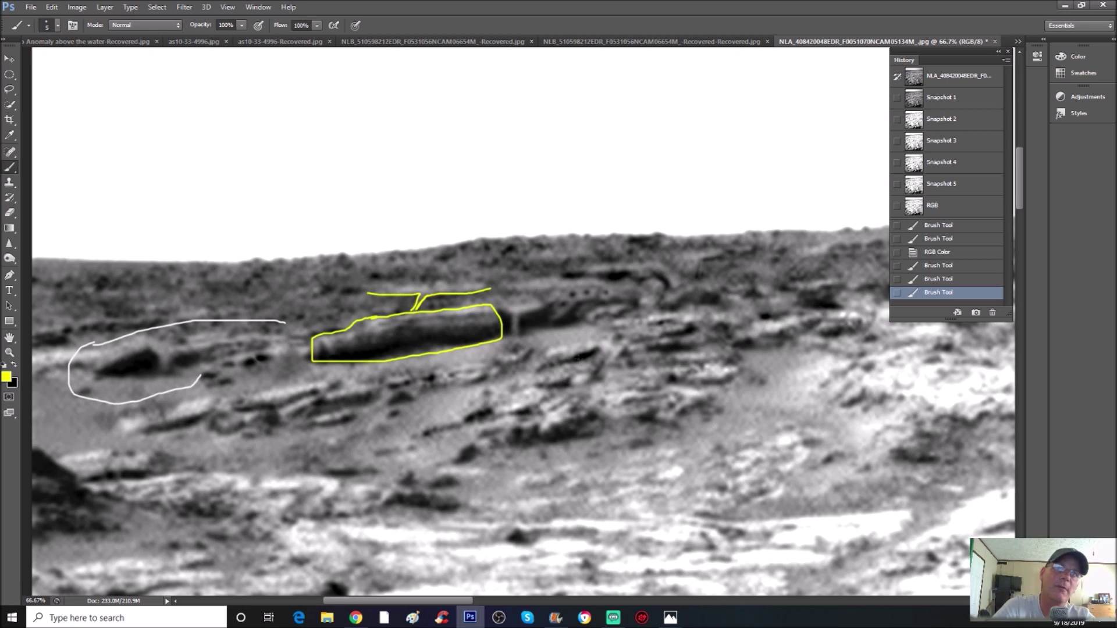
pyautogui.click(956, 253)
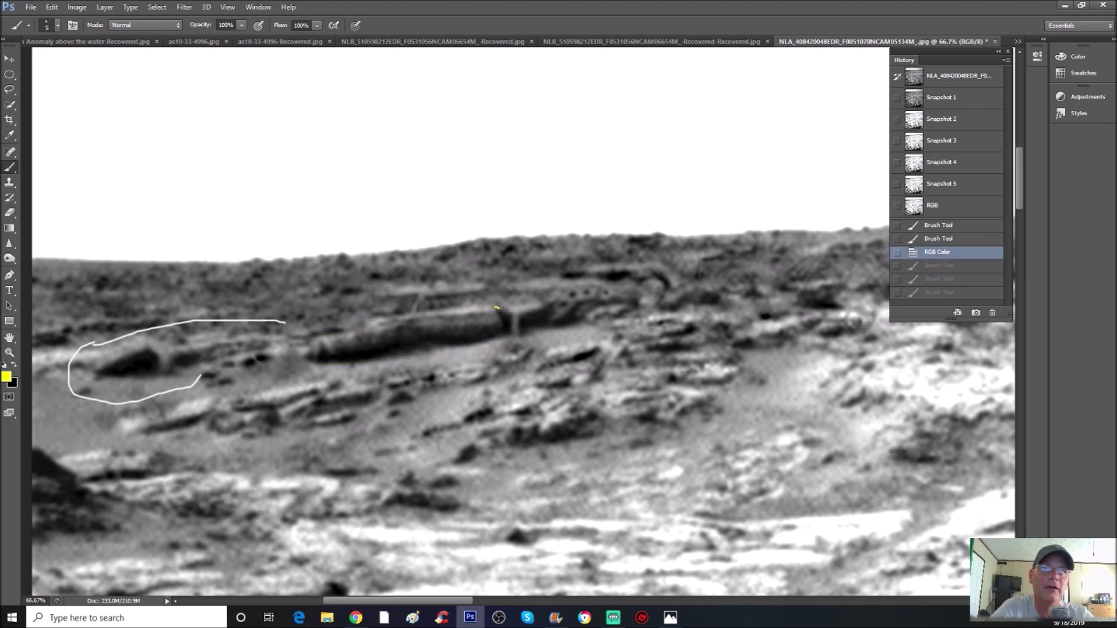
# Sketch a yellow Y mark at the rock's joint and yellow eye marks inside the head shape.
pyautogui.moveTo(512, 334)
pyautogui.mouseDown()
pyautogui.moveTo(517, 317)
pyautogui.moveTo(548, 307)
pyautogui.mouseUp()
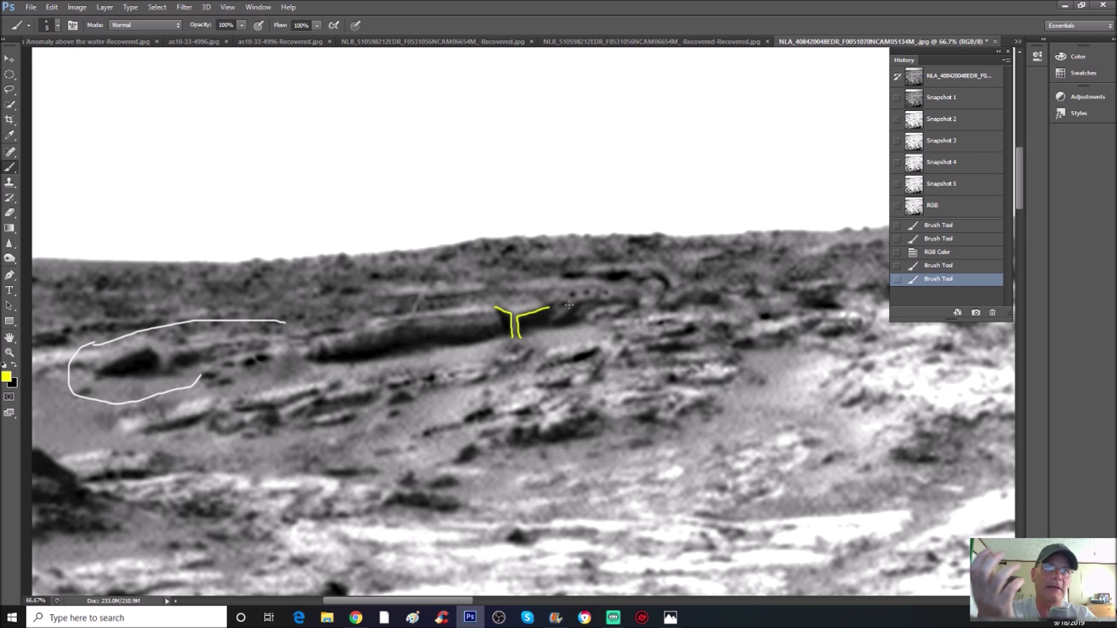
pyautogui.moveTo(551, 303)
pyautogui.mouseDown()
pyautogui.moveTo(601, 288)
pyautogui.moveTo(547, 325)
pyautogui.mouseUp()
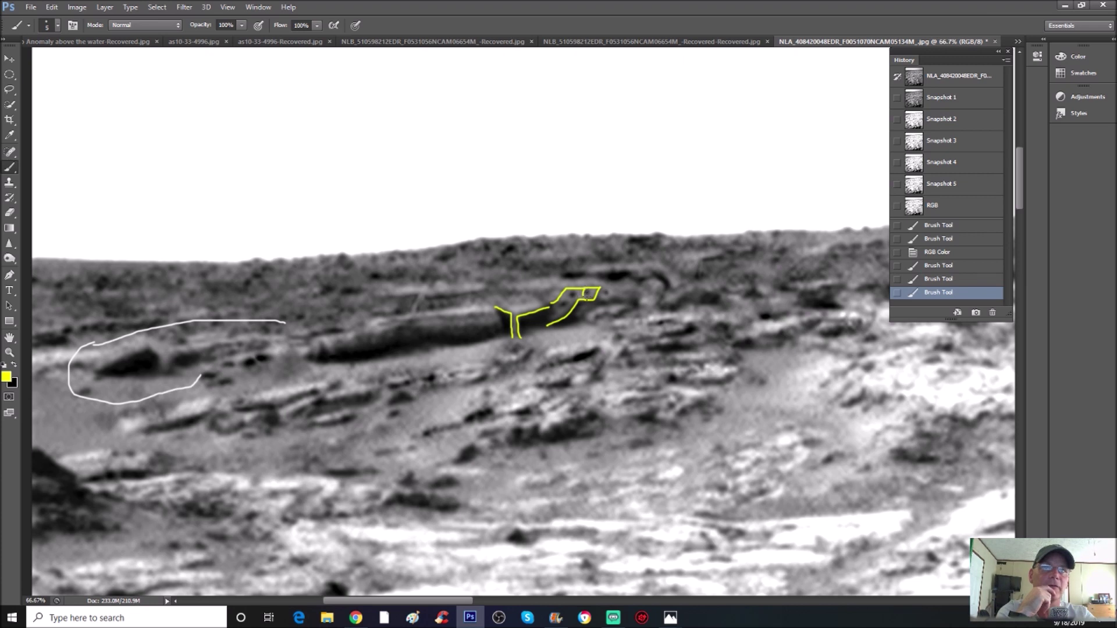
pyautogui.moveTo(587, 294); pyautogui.dragTo(585, 293)
pyautogui.click(572, 295)
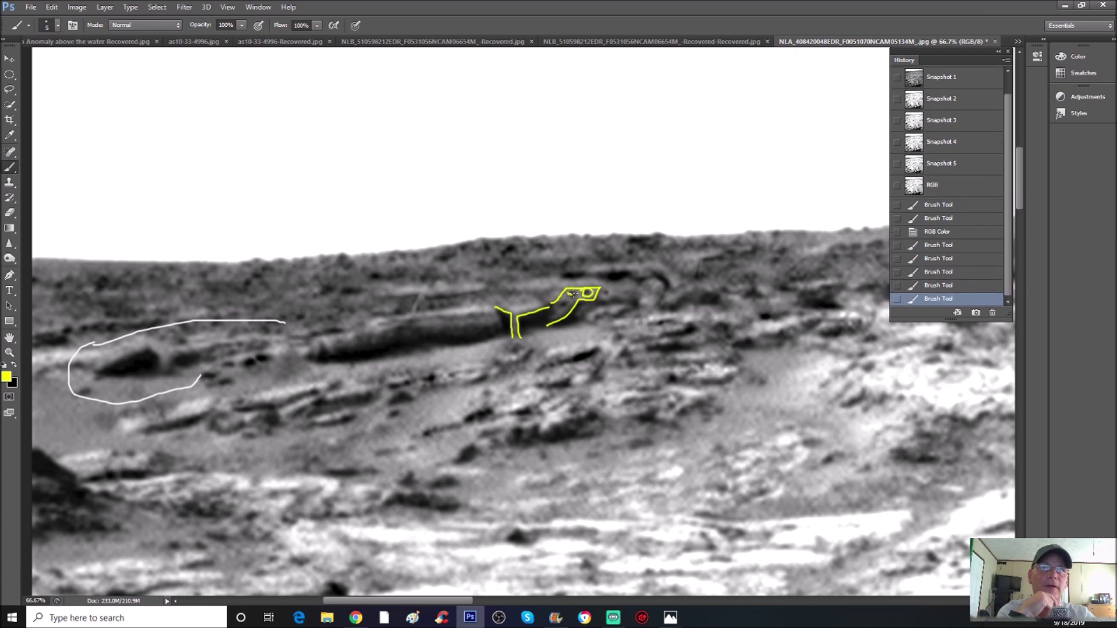
pyautogui.moveTo(570, 293); pyautogui.dragTo(570, 299)
pyautogui.click(564, 306)
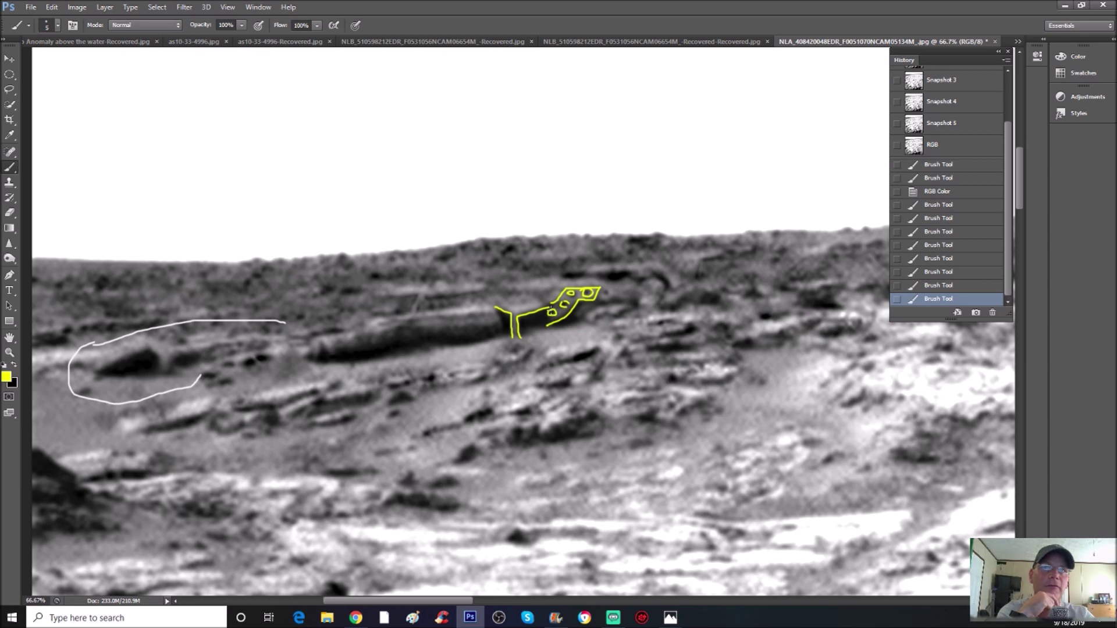
pyautogui.click(551, 312)
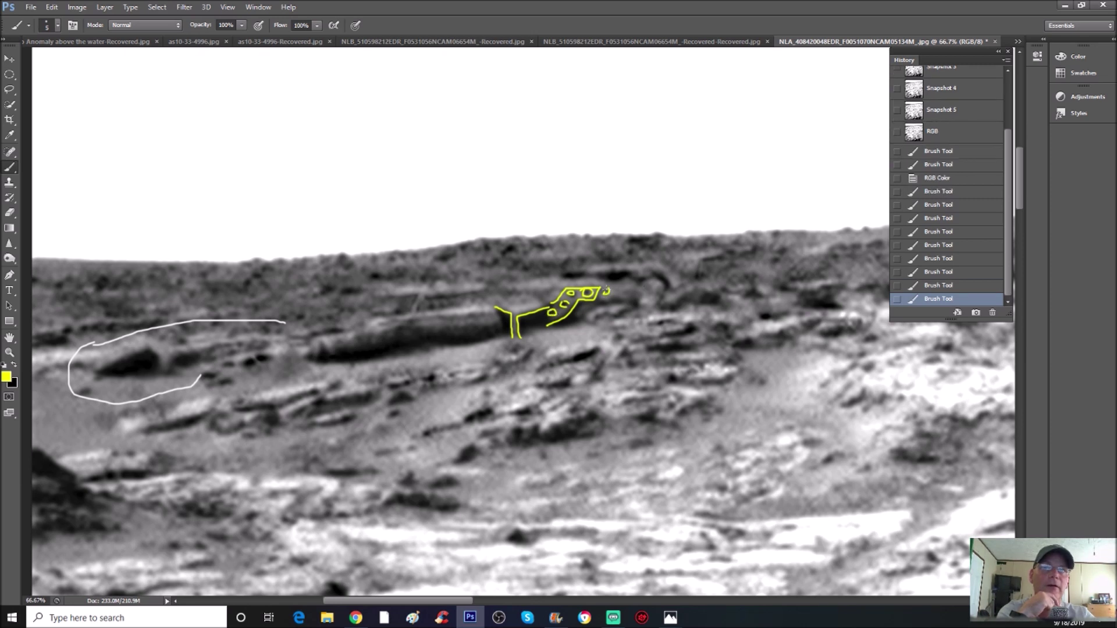
# Add yellow lines and a V above the rock, then clear all yellow sketches via the RGB Color state.
pyautogui.moveTo(408, 296); pyautogui.dragTo(417, 308)
pyautogui.moveTo(393, 287); pyautogui.dragTo(501, 280)
pyautogui.moveTo(425, 297); pyautogui.dragTo(475, 285)
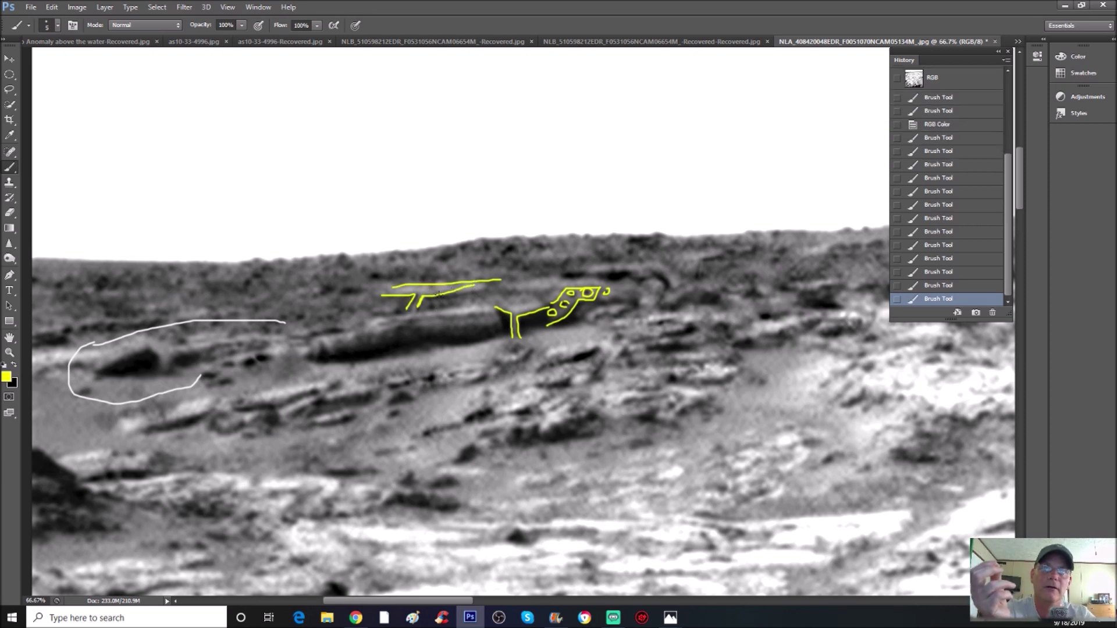
pyautogui.moveTo(439, 294); pyautogui.dragTo(489, 285)
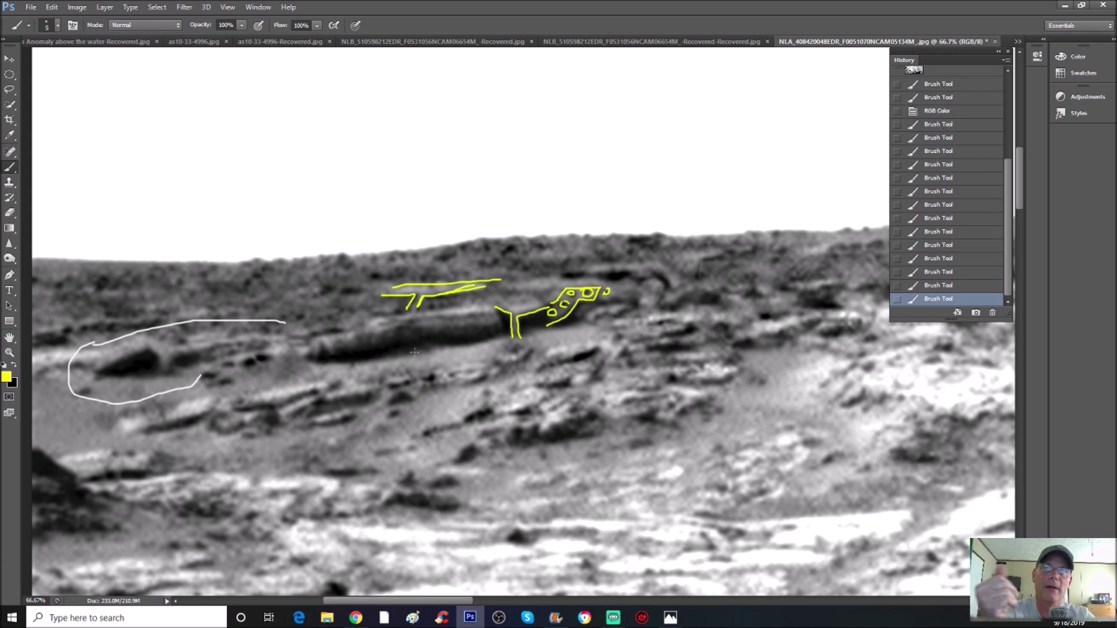
pyautogui.moveTo(453, 272)
pyautogui.mouseDown()
pyautogui.moveTo(448, 254)
pyautogui.moveTo(456, 281)
pyautogui.mouseUp()
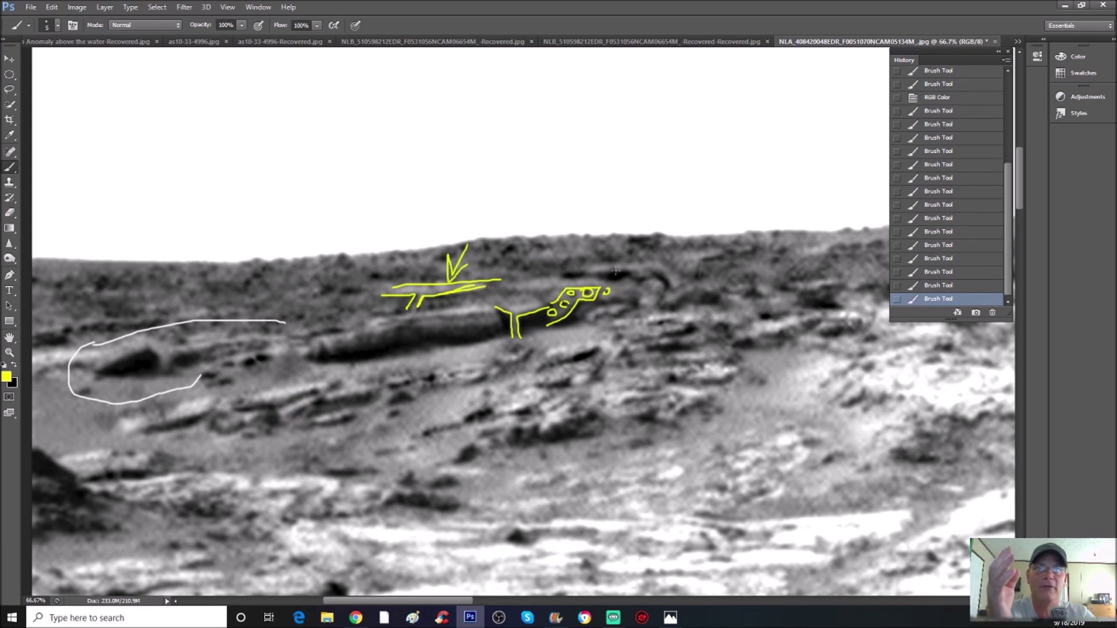
pyautogui.click(947, 103)
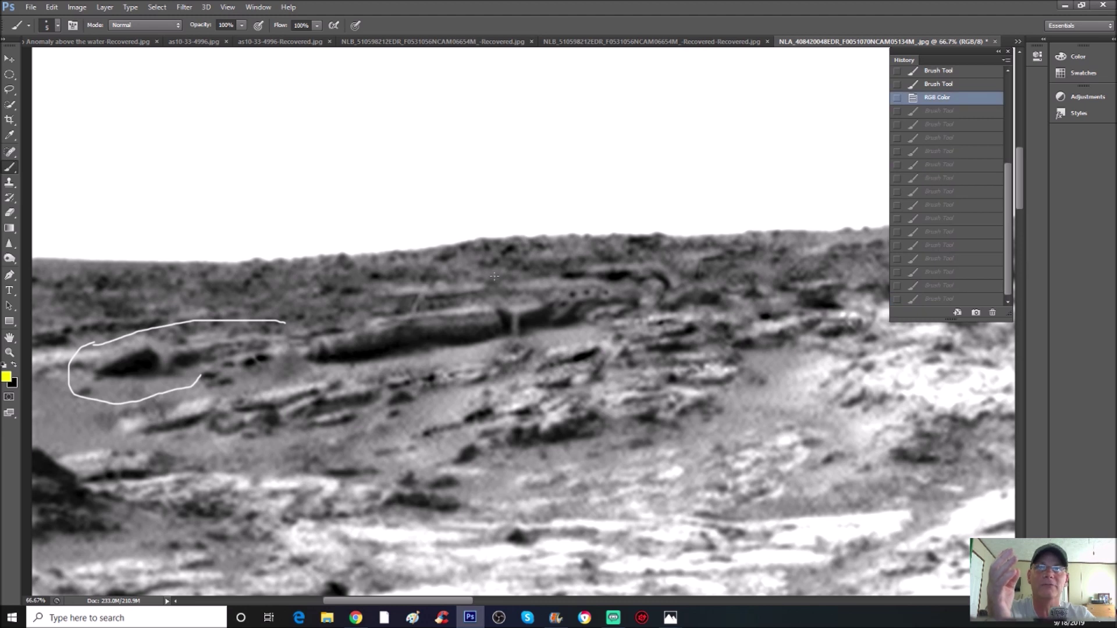
# Circle the dark spots and lower-left dark rock, then revert to Snapshot 5.
pyautogui.moveTo(230, 348)
pyautogui.mouseDown()
pyautogui.moveTo(199, 364)
pyautogui.moveTo(202, 392)
pyautogui.moveTo(269, 381)
pyautogui.moveTo(289, 356)
pyautogui.moveTo(219, 346)
pyautogui.mouseUp()
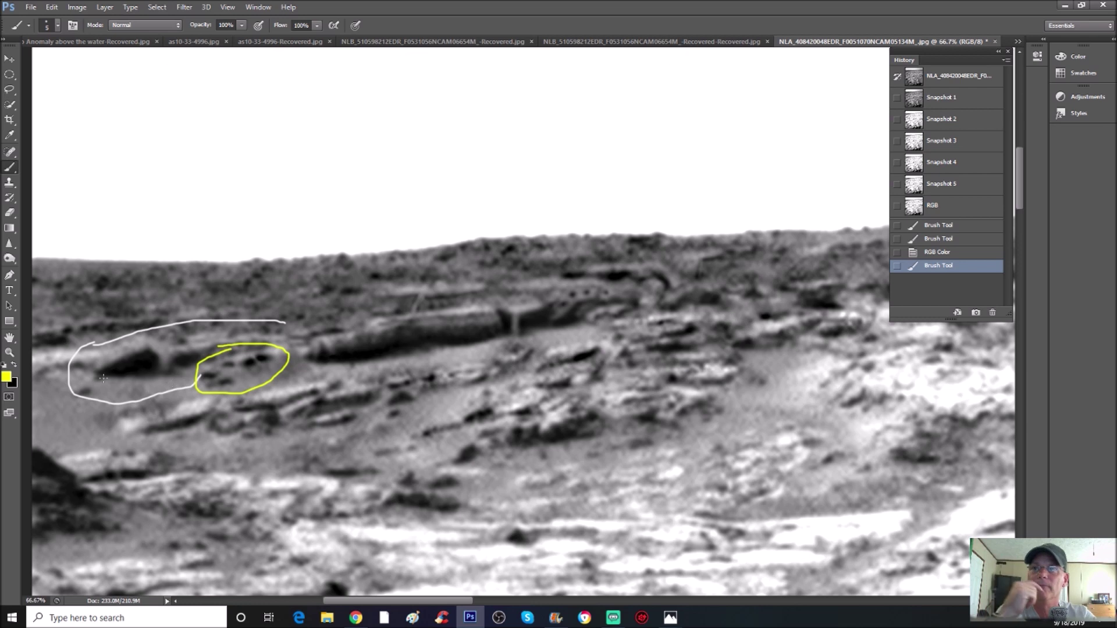
pyautogui.moveTo(91, 381)
pyautogui.mouseDown()
pyautogui.moveTo(141, 350)
pyautogui.moveTo(159, 353)
pyautogui.moveTo(163, 377)
pyautogui.mouseUp()
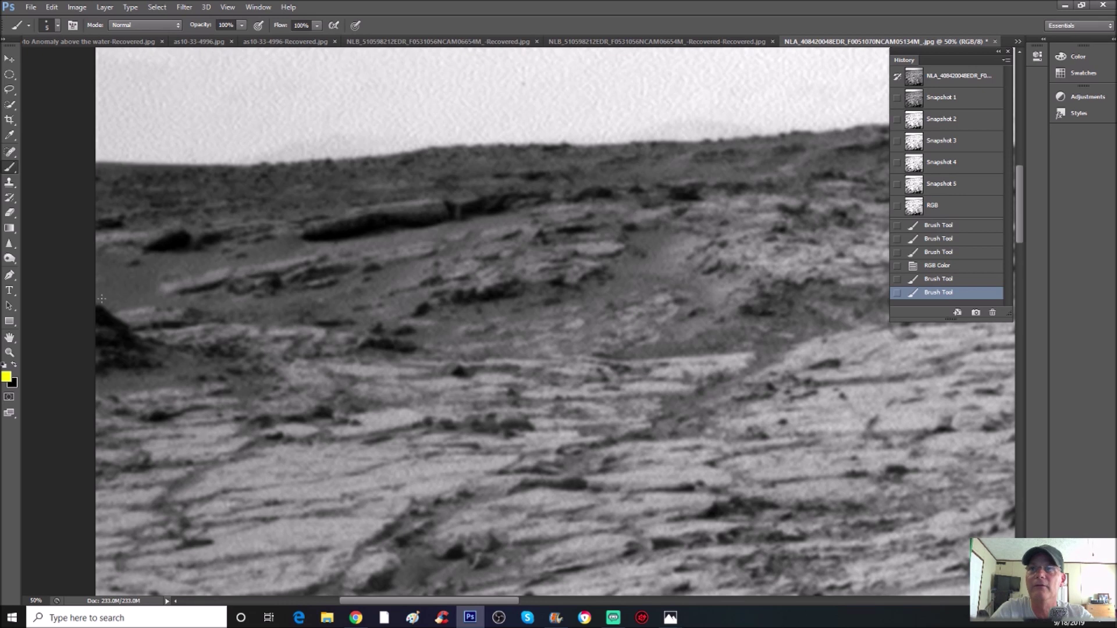
pyautogui.moveTo(101, 299)
pyautogui.mouseDown()
pyautogui.moveTo(187, 294)
pyautogui.moveTo(218, 313)
pyautogui.moveTo(208, 337)
pyautogui.moveTo(154, 349)
pyautogui.mouseUp()
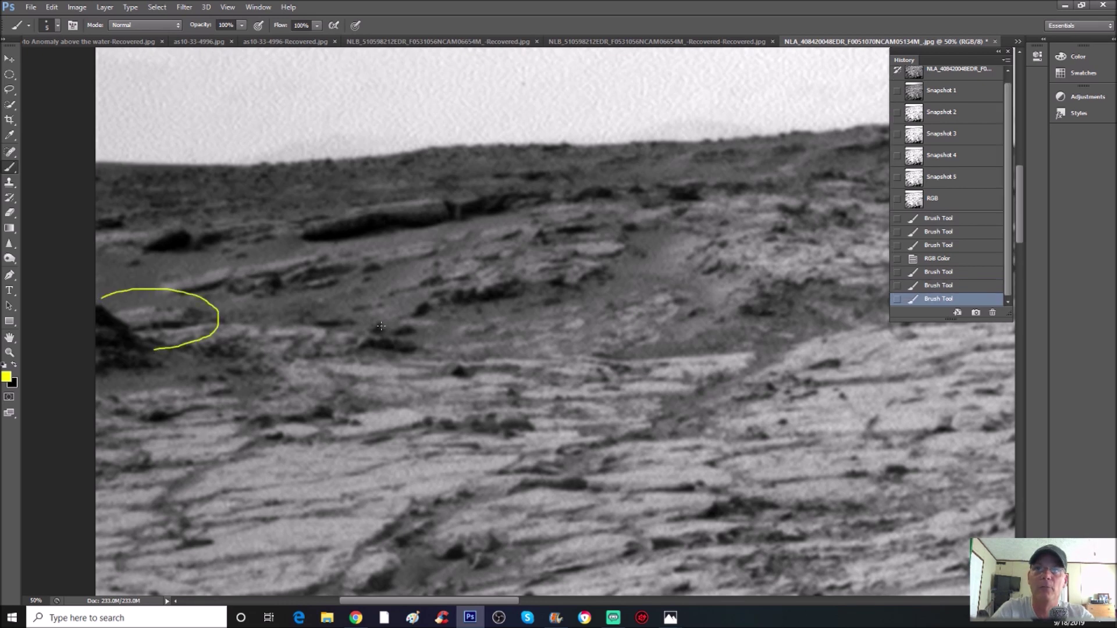
pyautogui.scroll(3, 1030, 231)
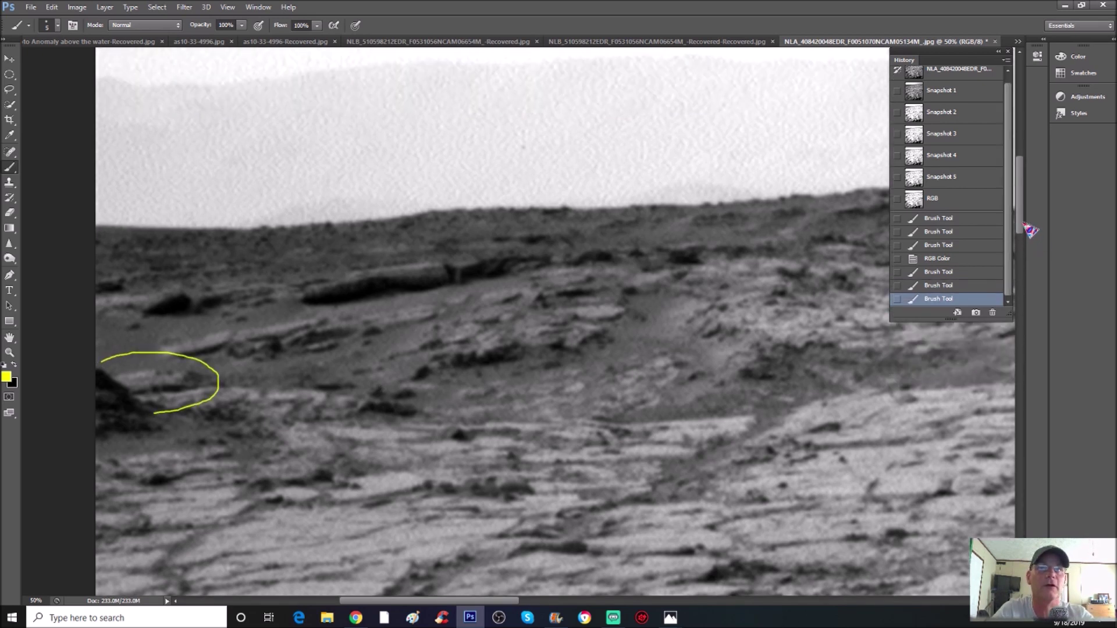
pyautogui.click(963, 178)
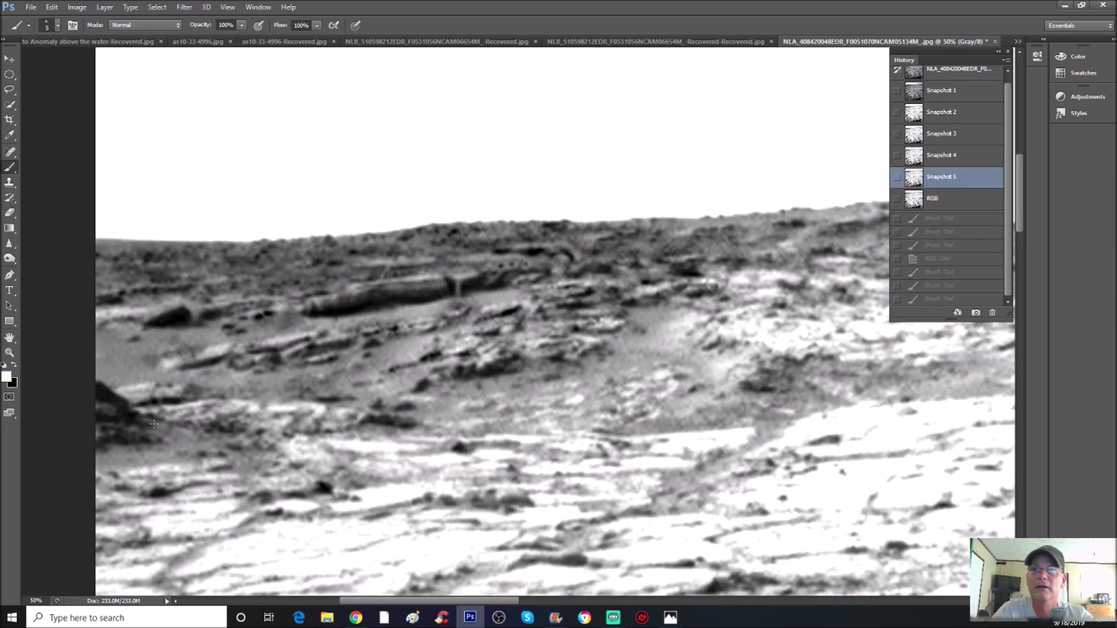
# At 66.7% zoom, outline the ledge beside the lower-left rock in yellow, undoing the extra arrow stroke.
pyautogui.hotkey('ctrl', '+')
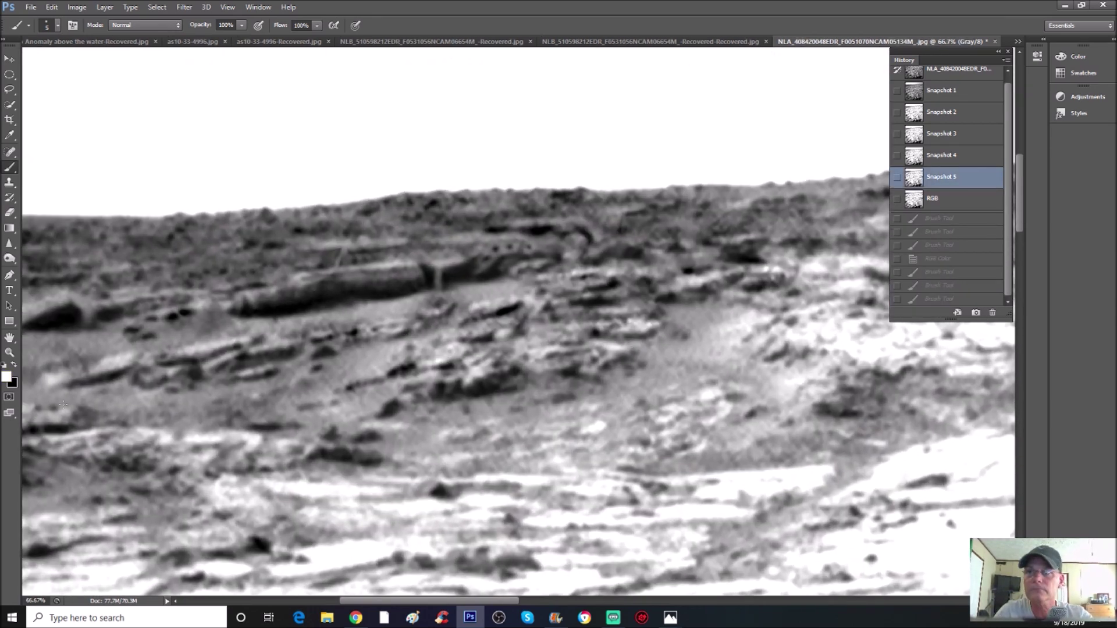
pyautogui.moveTo(455, 602); pyautogui.dragTo(418, 603)
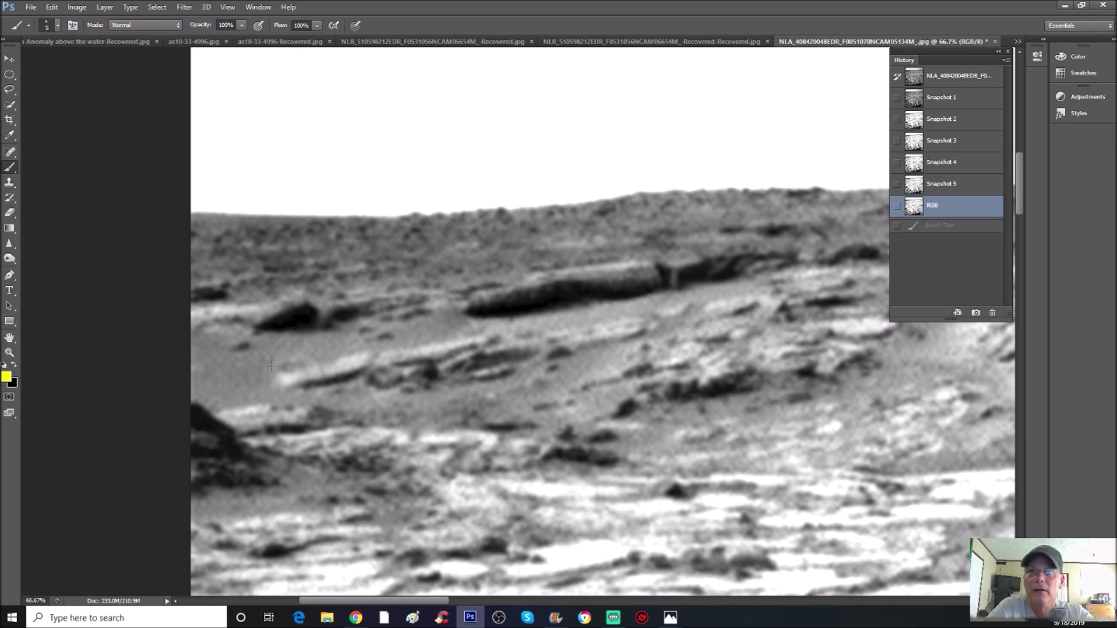
pyautogui.moveTo(237, 431)
pyautogui.mouseDown()
pyautogui.moveTo(262, 427)
pyautogui.moveTo(269, 405)
pyautogui.moveTo(217, 413)
pyautogui.mouseUp()
pyautogui.click(258, 431)
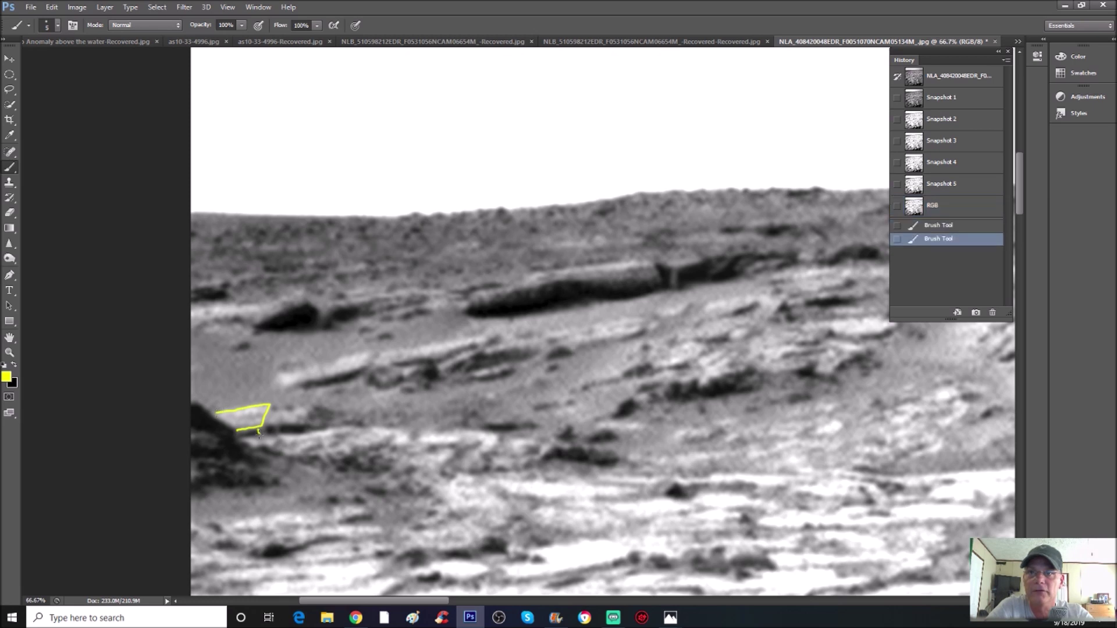
pyautogui.moveTo(258, 432); pyautogui.dragTo(239, 433)
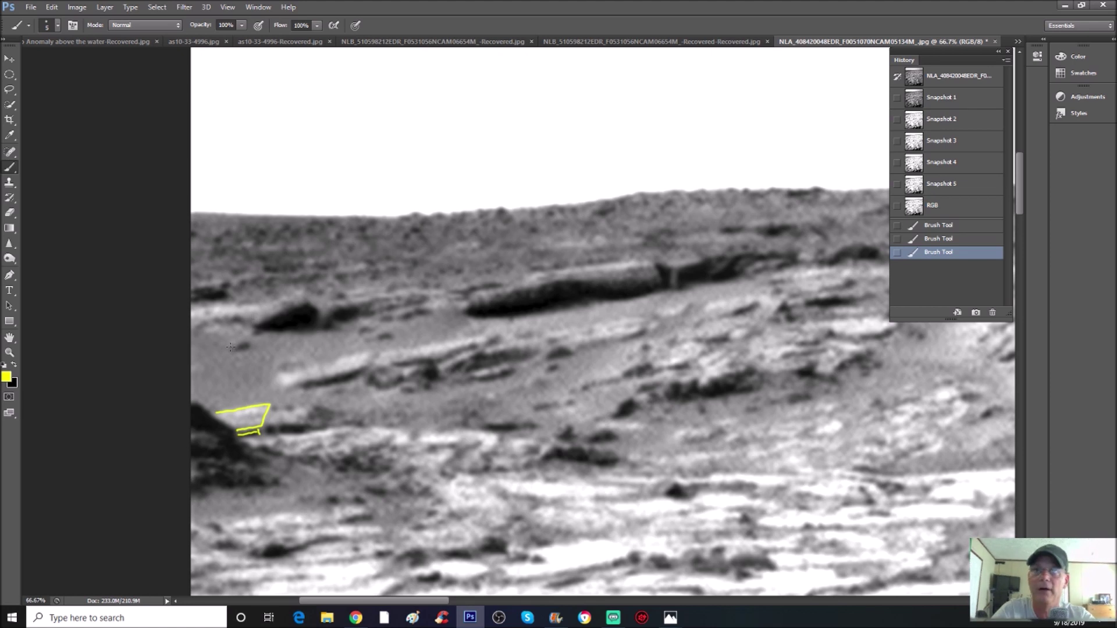
pyautogui.moveTo(232, 348)
pyautogui.mouseDown()
pyautogui.moveTo(232, 397)
pyautogui.moveTo(226, 384)
pyautogui.moveTo(233, 393)
pyautogui.moveTo(248, 378)
pyautogui.moveTo(311, 402)
pyautogui.moveTo(284, 424)
pyautogui.moveTo(311, 404)
pyautogui.moveTo(332, 411)
pyautogui.moveTo(328, 427)
pyautogui.moveTo(282, 430)
pyautogui.moveTo(307, 430)
pyautogui.moveTo(279, 433)
pyautogui.mouseUp()
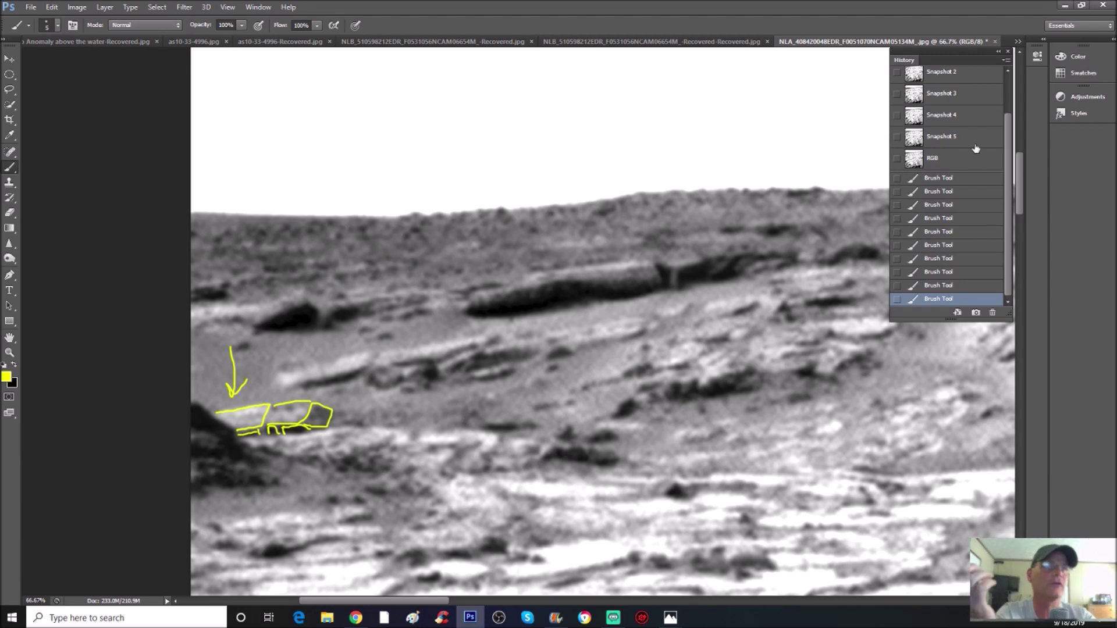
pyautogui.click(939, 178)
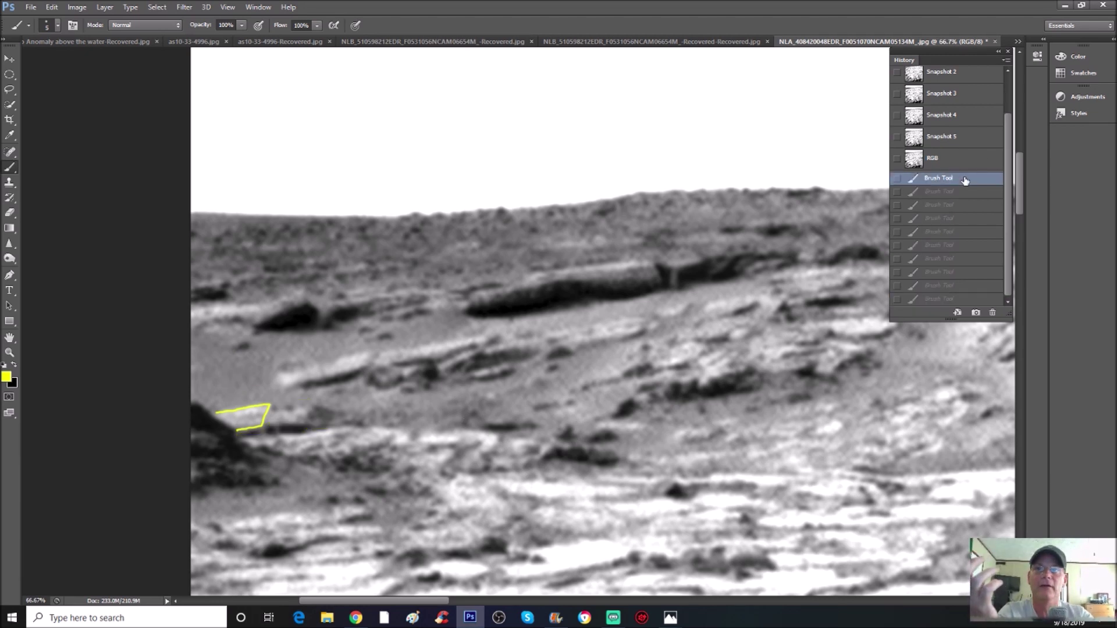
# Circle the left-of-centre rocky patch in yellow and the central rock in white, then revert to Snapshot 1.
pyautogui.click(965, 163)
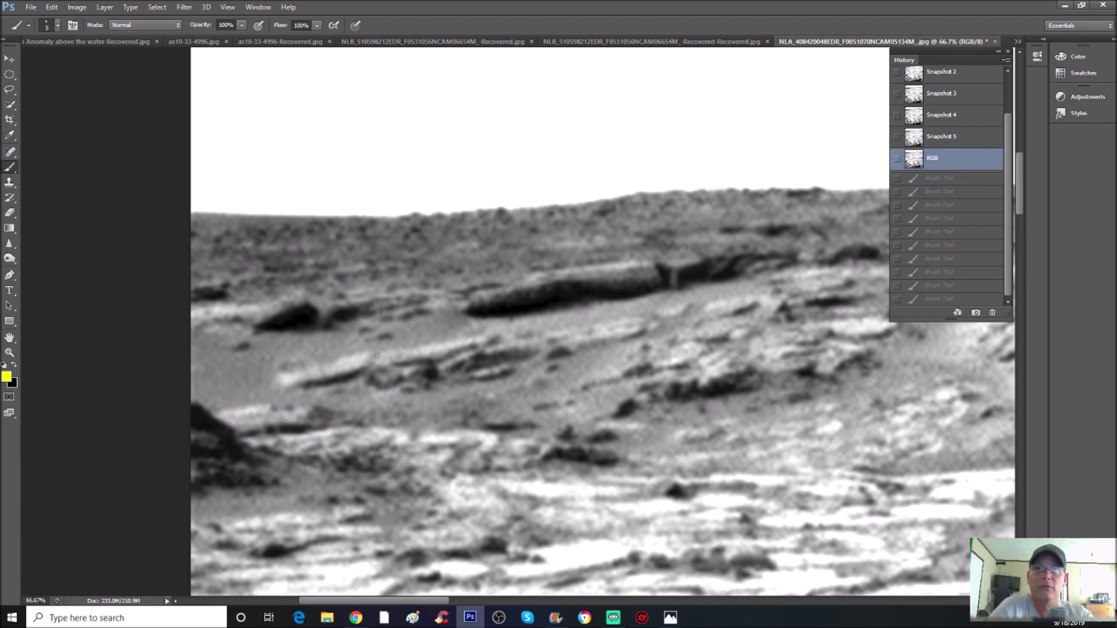
pyautogui.moveTo(390, 301)
pyautogui.mouseDown()
pyautogui.moveTo(334, 351)
pyautogui.moveTo(393, 357)
pyautogui.moveTo(446, 331)
pyautogui.moveTo(434, 306)
pyautogui.moveTo(395, 303)
pyautogui.mouseUp()
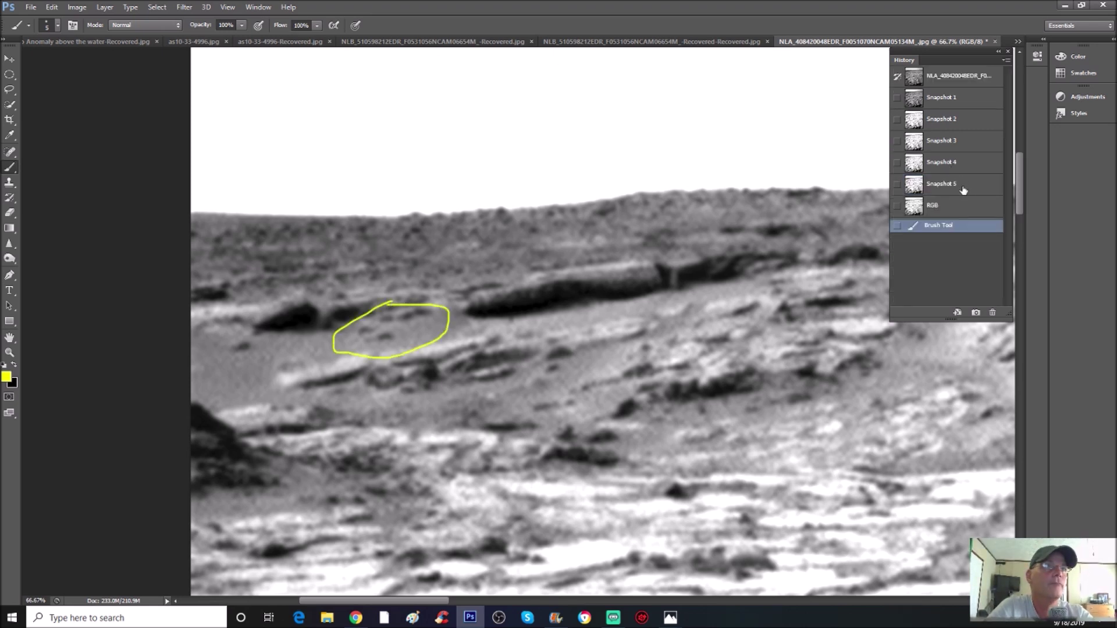
pyautogui.click(961, 190)
pyautogui.click(962, 189)
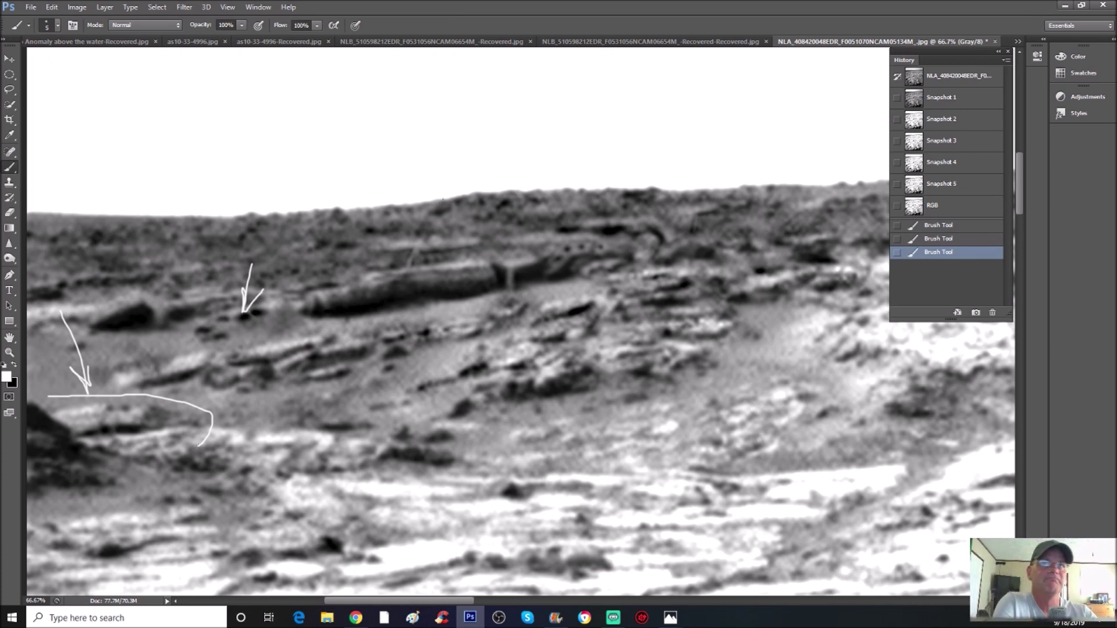
pyautogui.moveTo(422, 204)
pyautogui.mouseDown()
pyautogui.moveTo(283, 251)
pyautogui.moveTo(372, 372)
pyautogui.moveTo(684, 256)
pyautogui.moveTo(404, 205)
pyautogui.mouseUp()
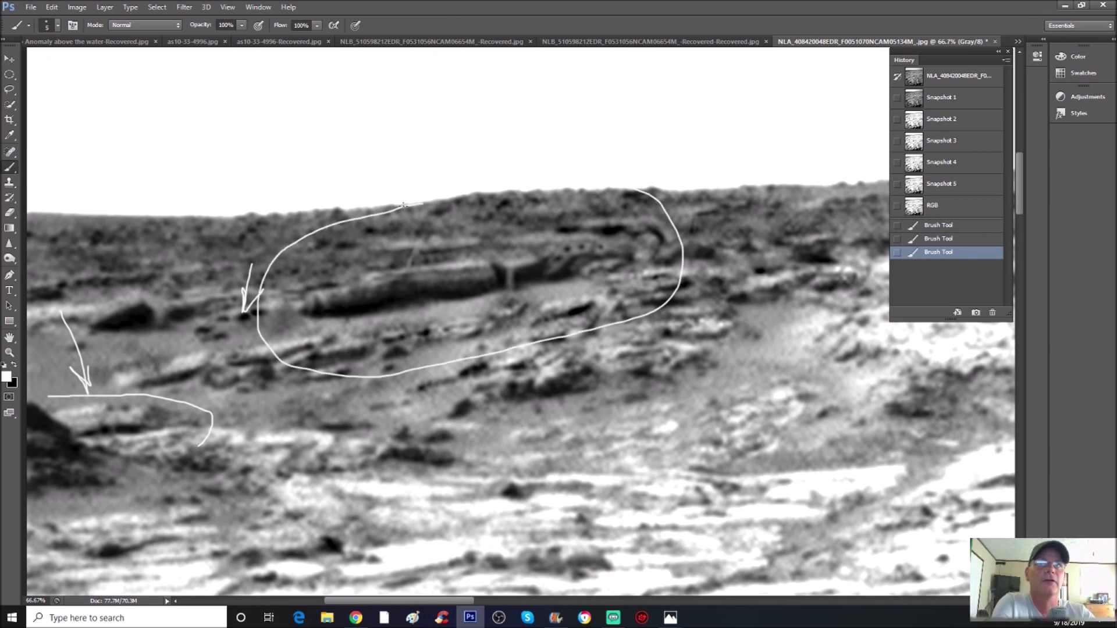
pyautogui.click(957, 99)
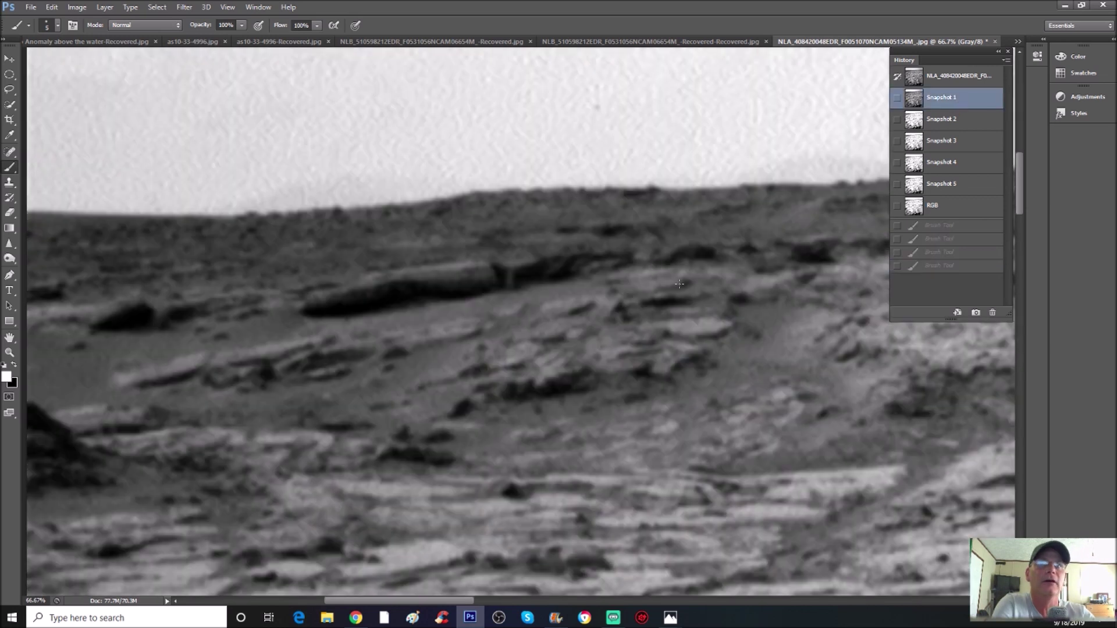
# Apply an Exposure adjustment of +2.22 to brighten the photo.
pyautogui.click(76, 7)
pyautogui.moveTo(78, 22)
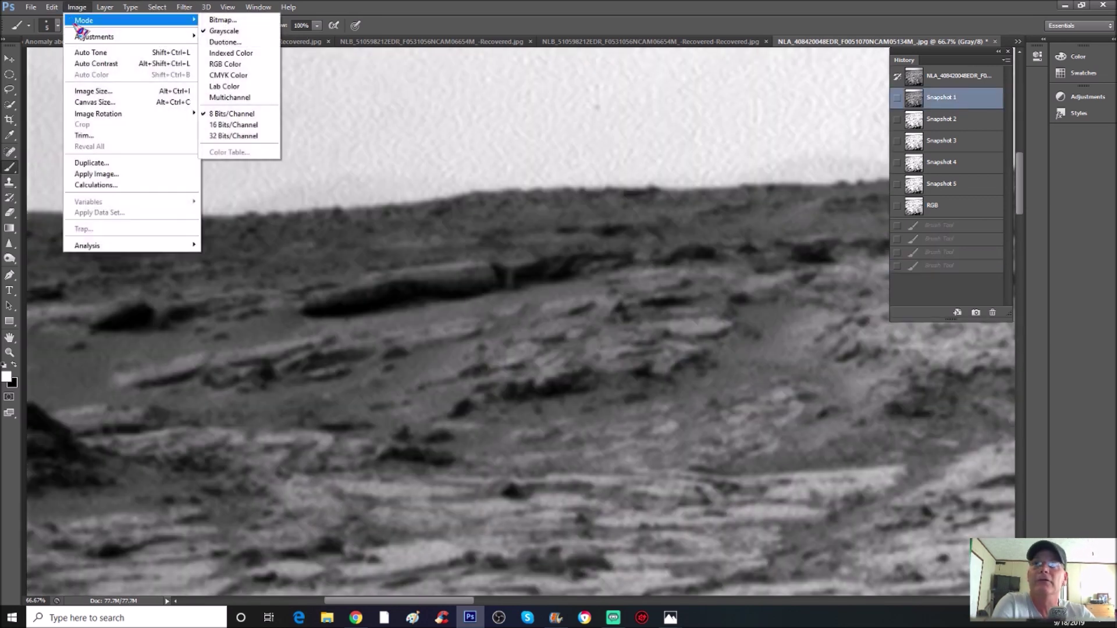
pyautogui.moveTo(116, 37)
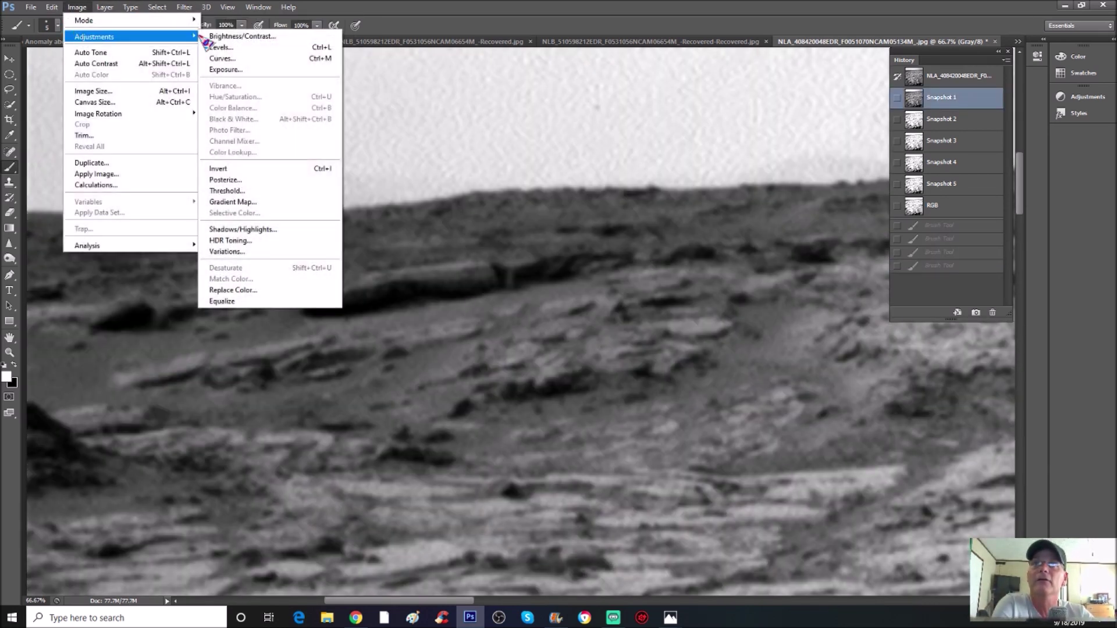
pyautogui.click(227, 70)
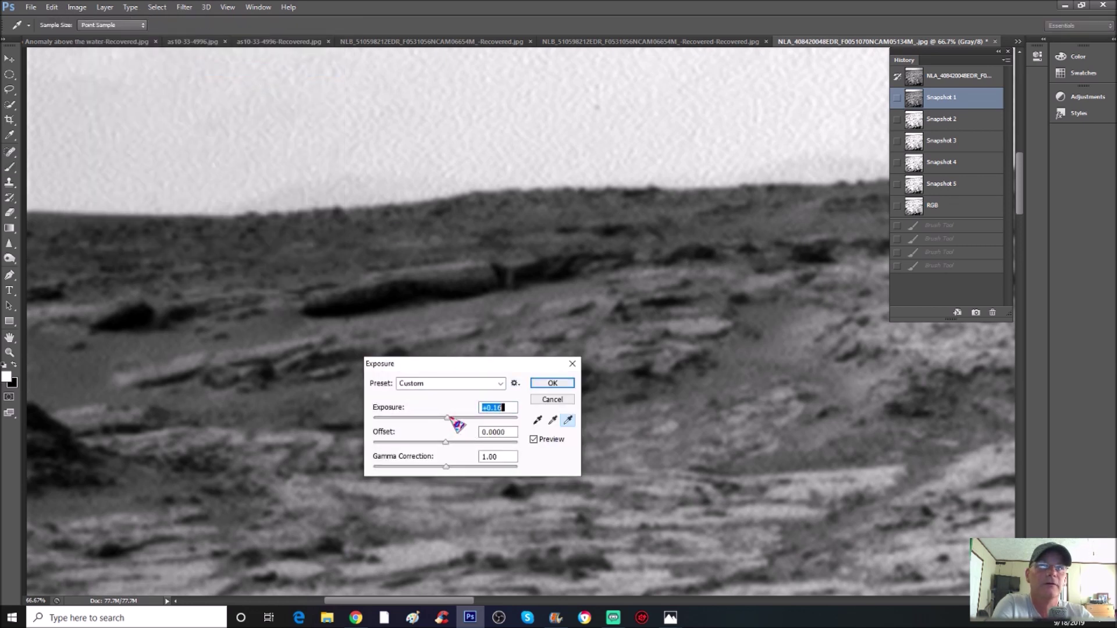
pyautogui.moveTo(453, 420)
pyautogui.mouseDown()
pyautogui.moveTo(486, 427)
pyautogui.moveTo(473, 429)
pyautogui.mouseUp()
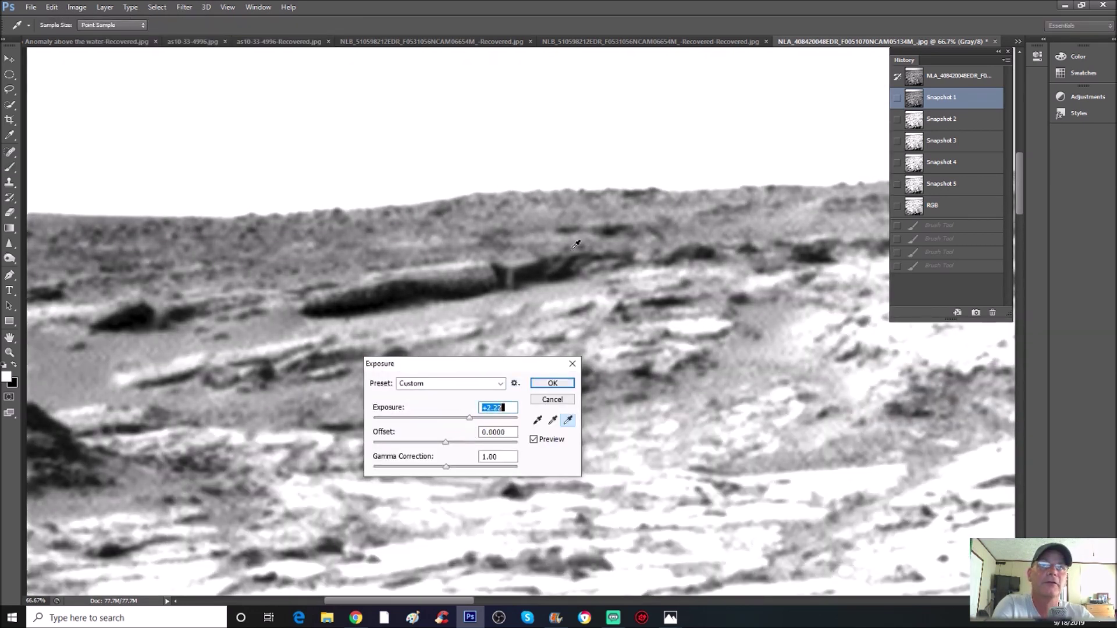
pyautogui.click(567, 383)
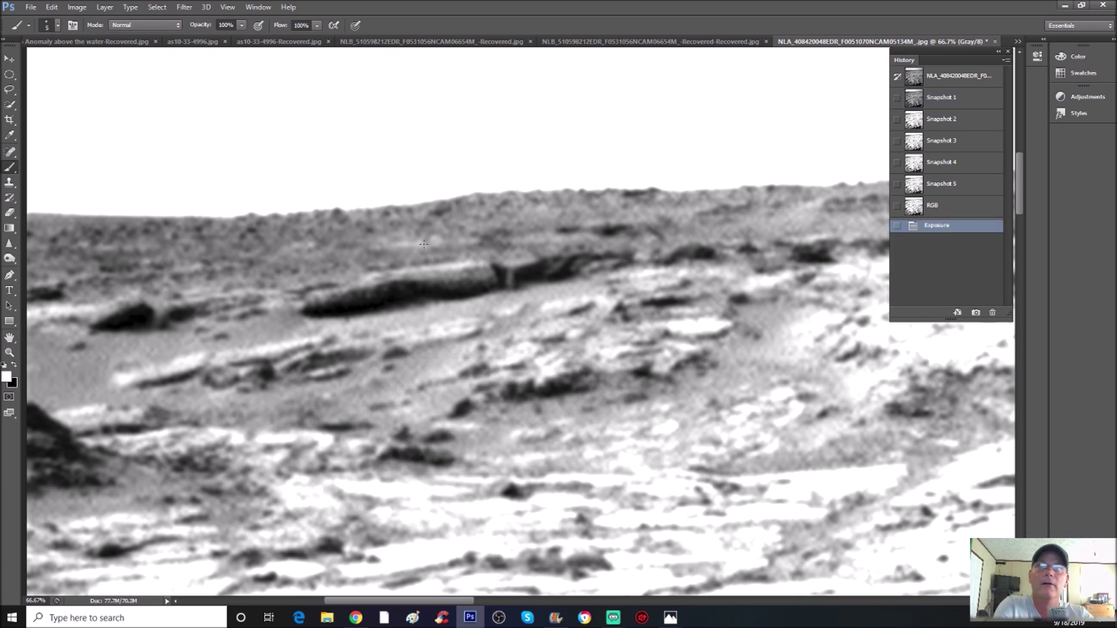
# Circle the long dark rock near the horizon in white and zoom in on it.
pyautogui.moveTo(423, 243)
pyautogui.mouseDown()
pyautogui.moveTo(255, 292)
pyautogui.moveTo(260, 328)
pyautogui.moveTo(358, 339)
pyautogui.moveTo(495, 317)
pyautogui.moveTo(579, 292)
pyautogui.moveTo(617, 258)
pyautogui.moveTo(590, 237)
pyautogui.moveTo(388, 252)
pyautogui.mouseUp()
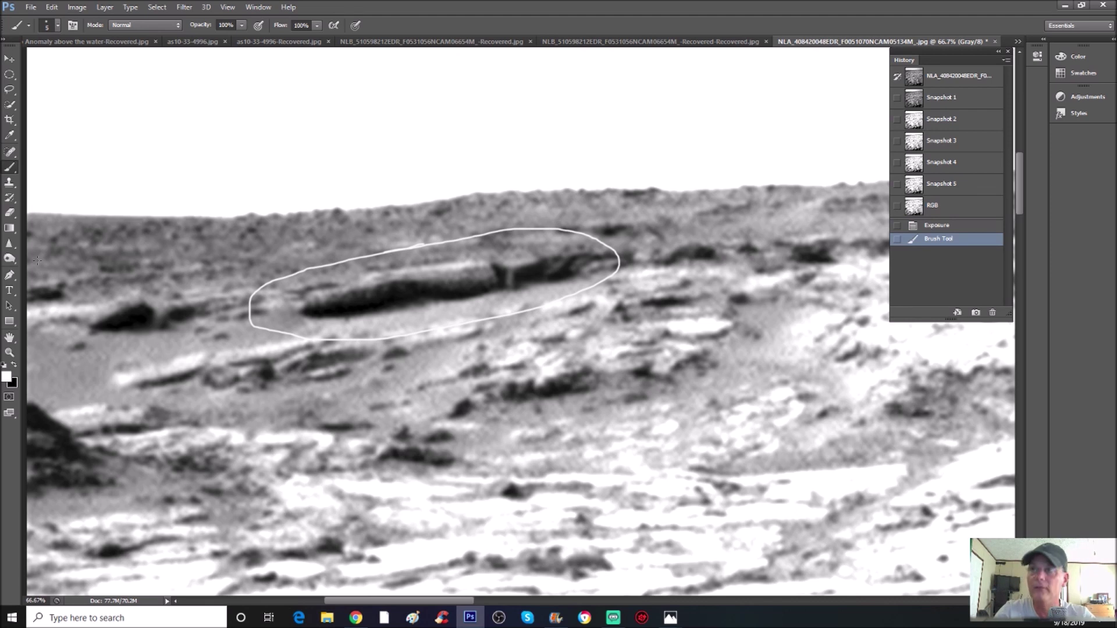
pyautogui.click(10, 353)
pyautogui.moveTo(264, 349); pyautogui.dragTo(326, 352)
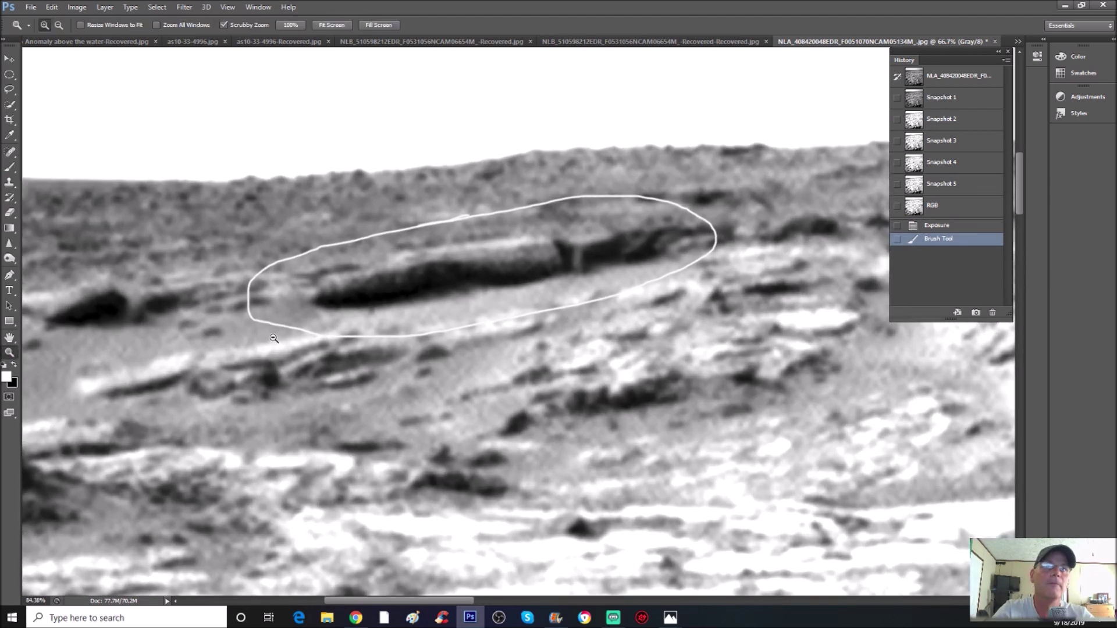
pyautogui.moveTo(423, 601); pyautogui.dragTo(441, 601)
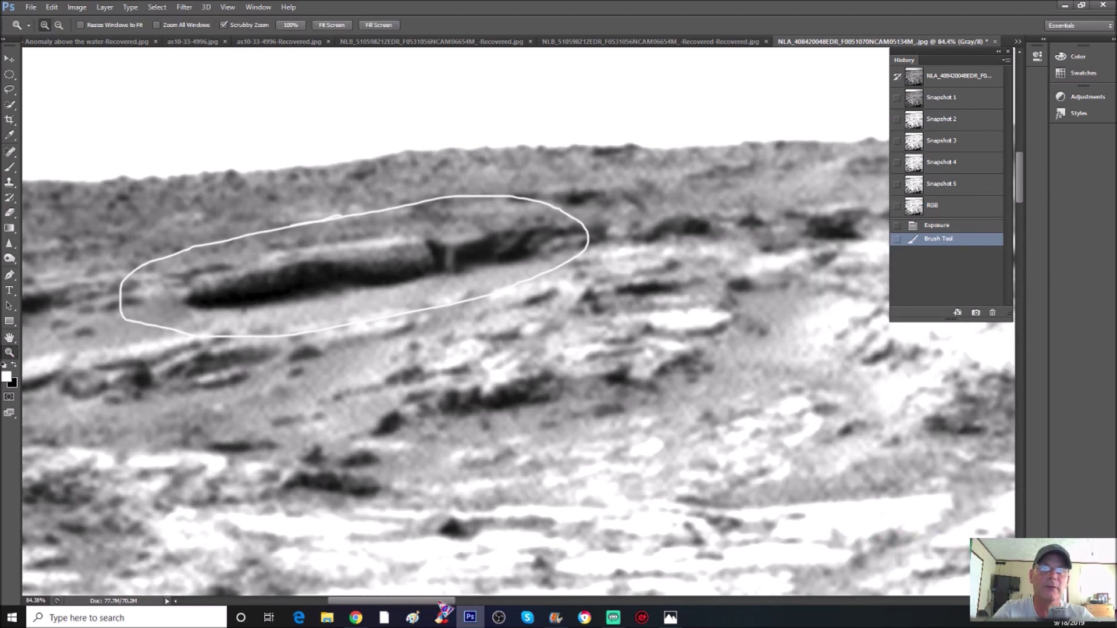
pyautogui.moveTo(1027, 189); pyautogui.dragTo(1017, 180)
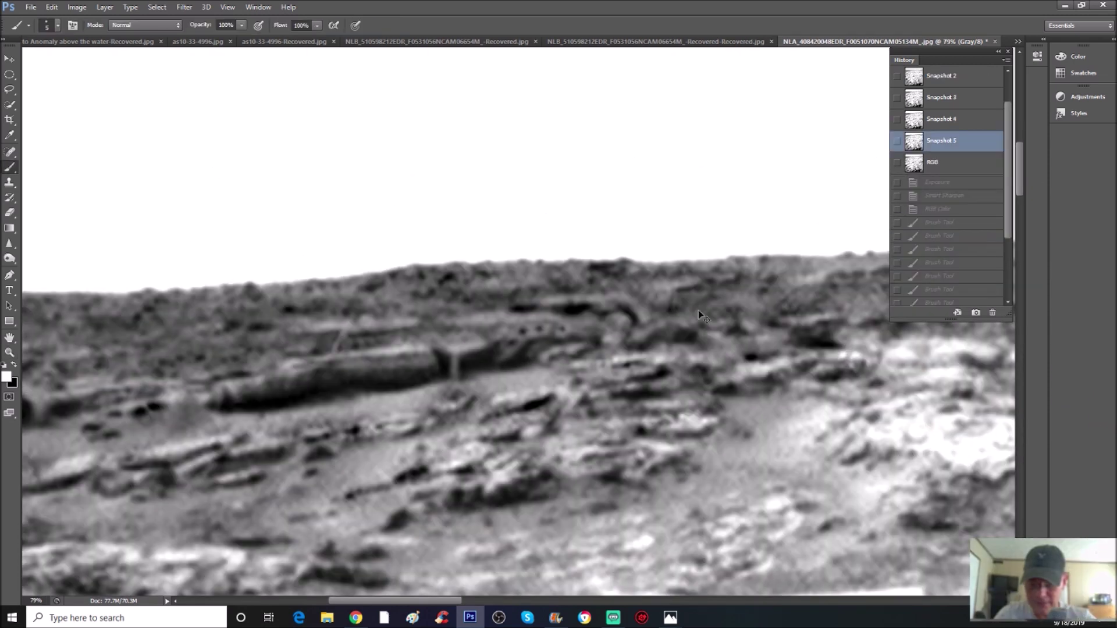
# Zoom out and revert to the darker original Snapshot 1 image.
pyautogui.scroll(-3, 698, 310)
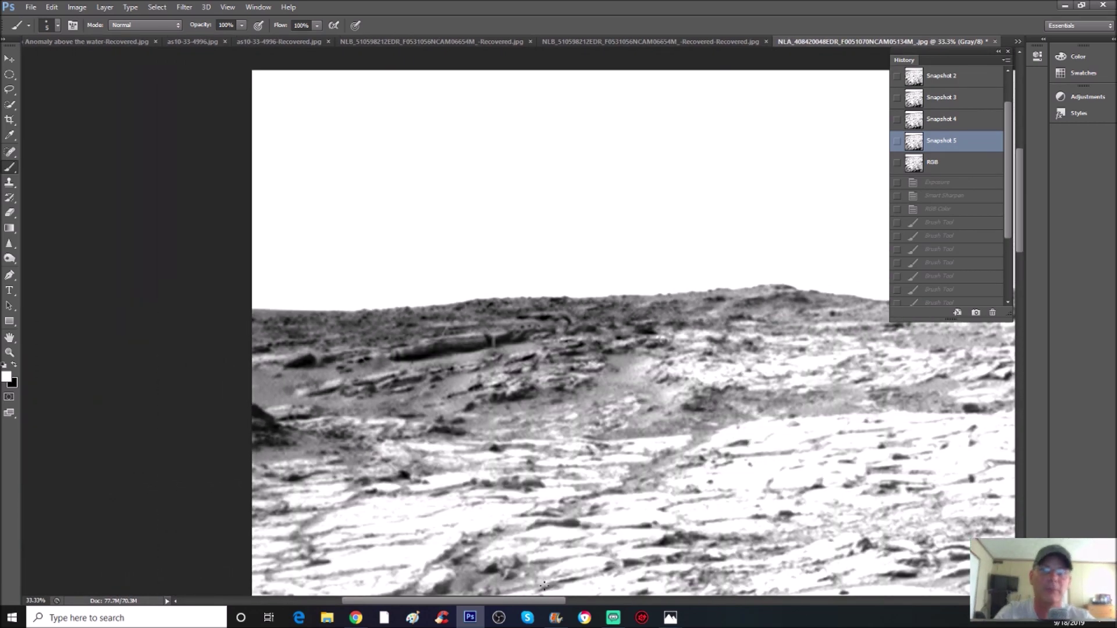
pyautogui.moveTo(517, 601); pyautogui.dragTo(554, 608)
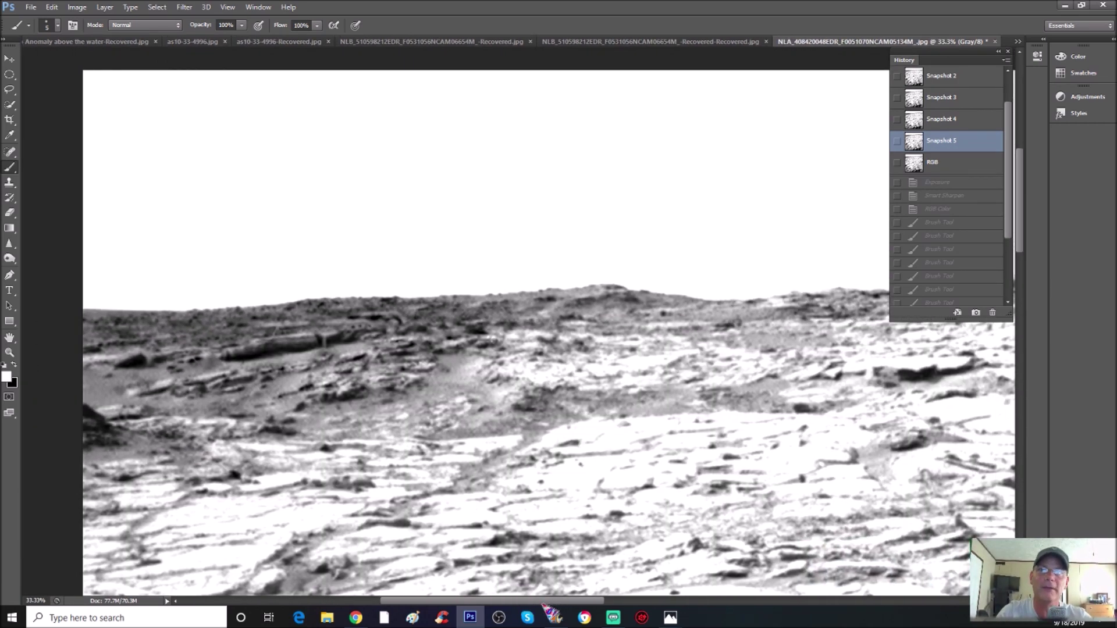
pyautogui.scroll(-3, 701, 413)
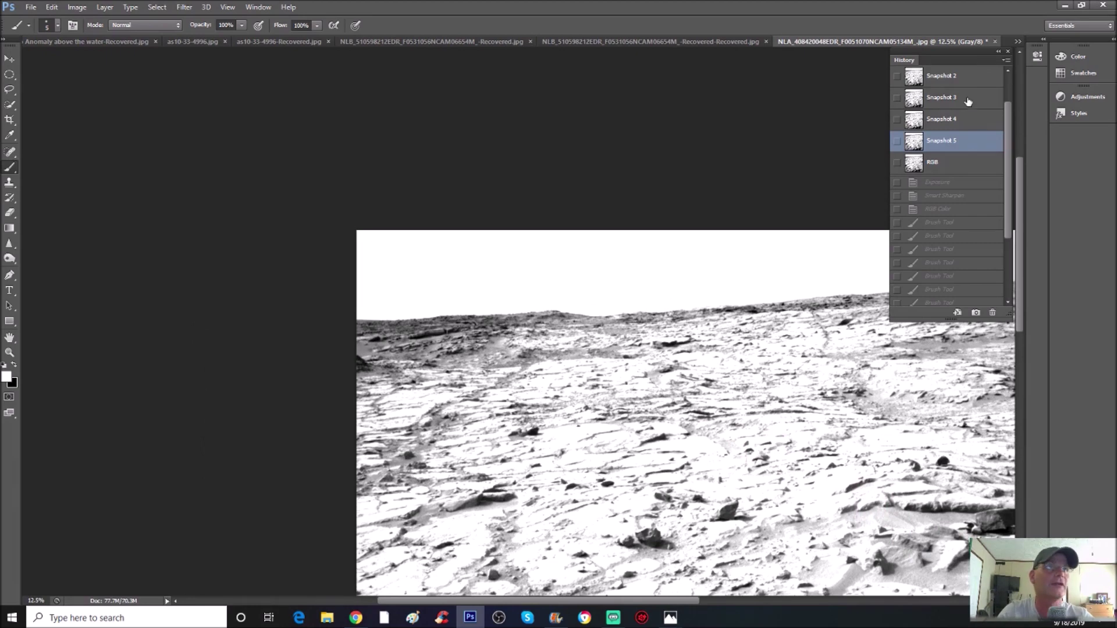
pyautogui.scroll(1, 966, 100)
pyautogui.click(943, 97)
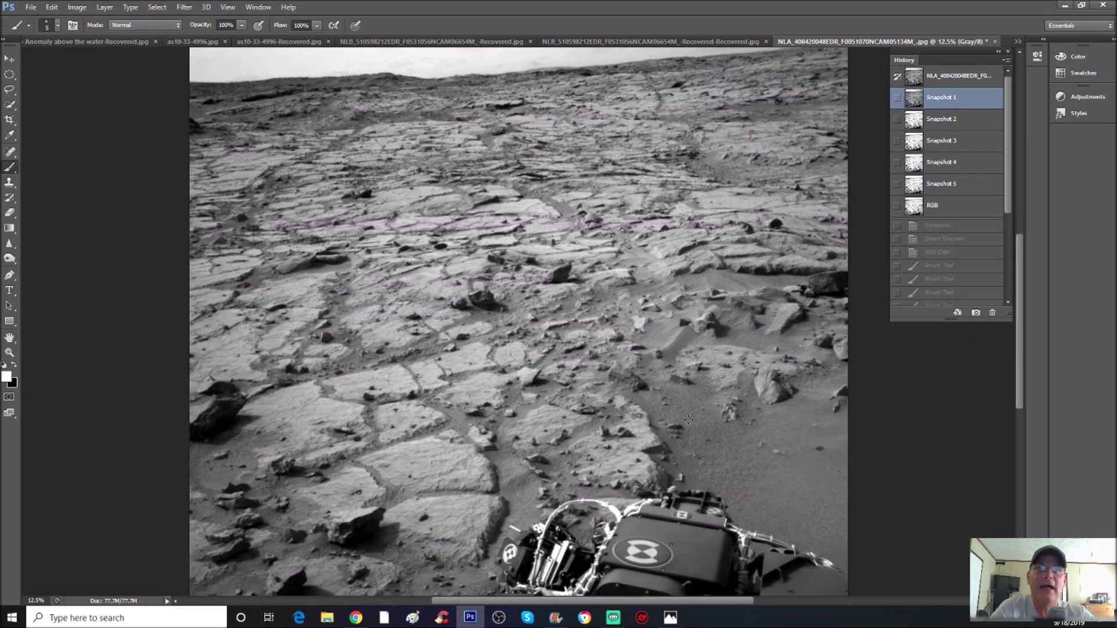
# Survey the original photo, then restore the brighter RGB Color state and view it at 100%.
pyautogui.scroll(-1, 778, 482)
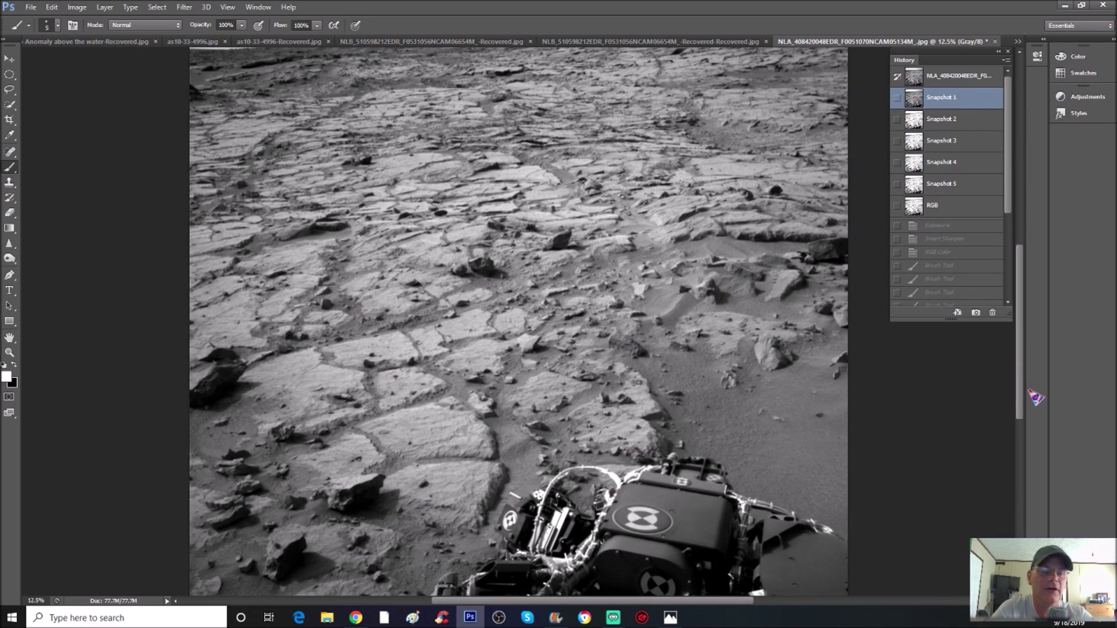
pyautogui.scroll(-2, 1035, 397)
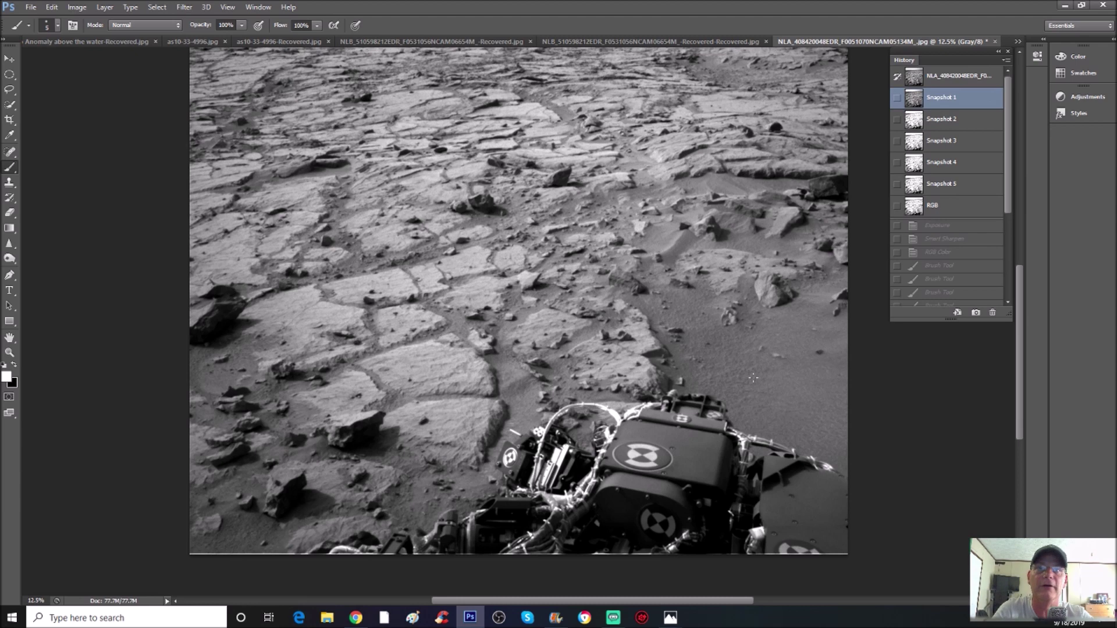
pyautogui.scroll(7, 1031, 401)
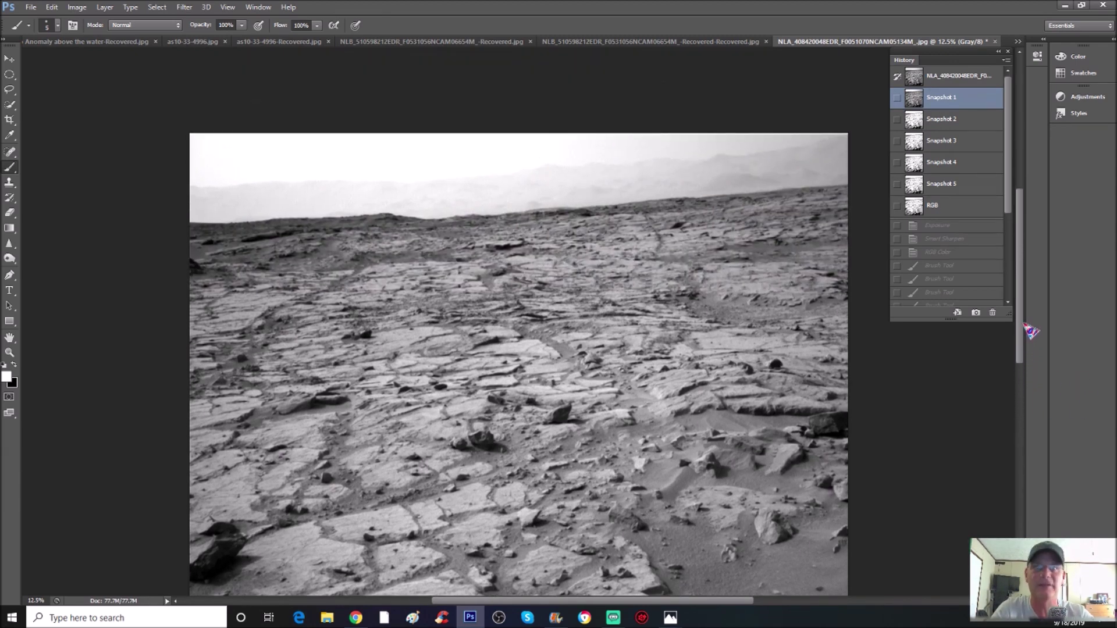
pyautogui.scroll(-5, 1024, 326)
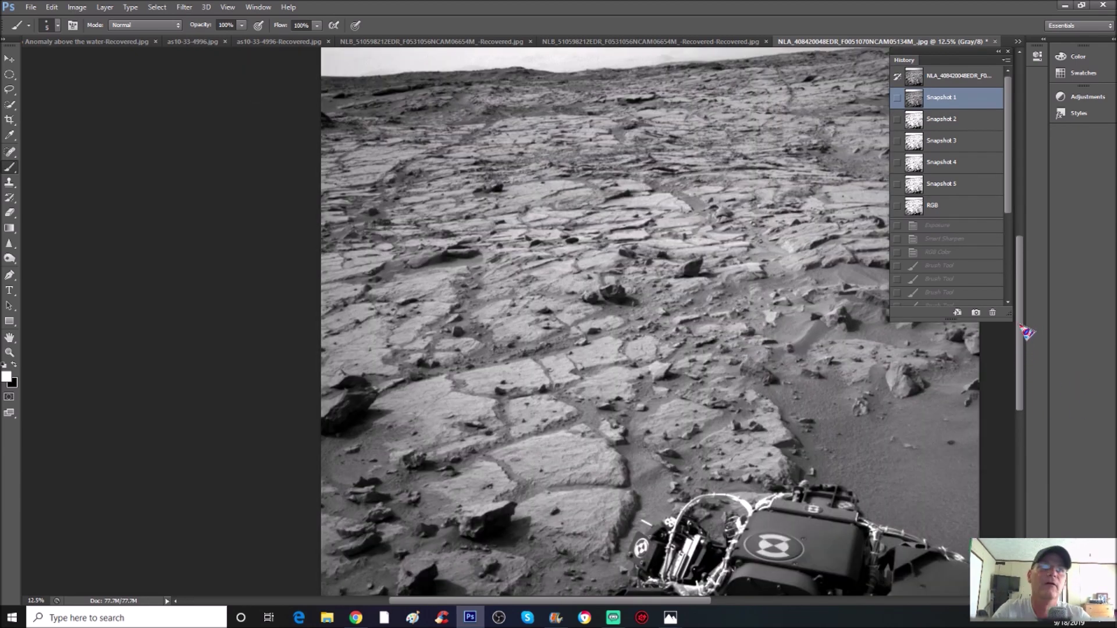
pyautogui.scroll(5, 1019, 285)
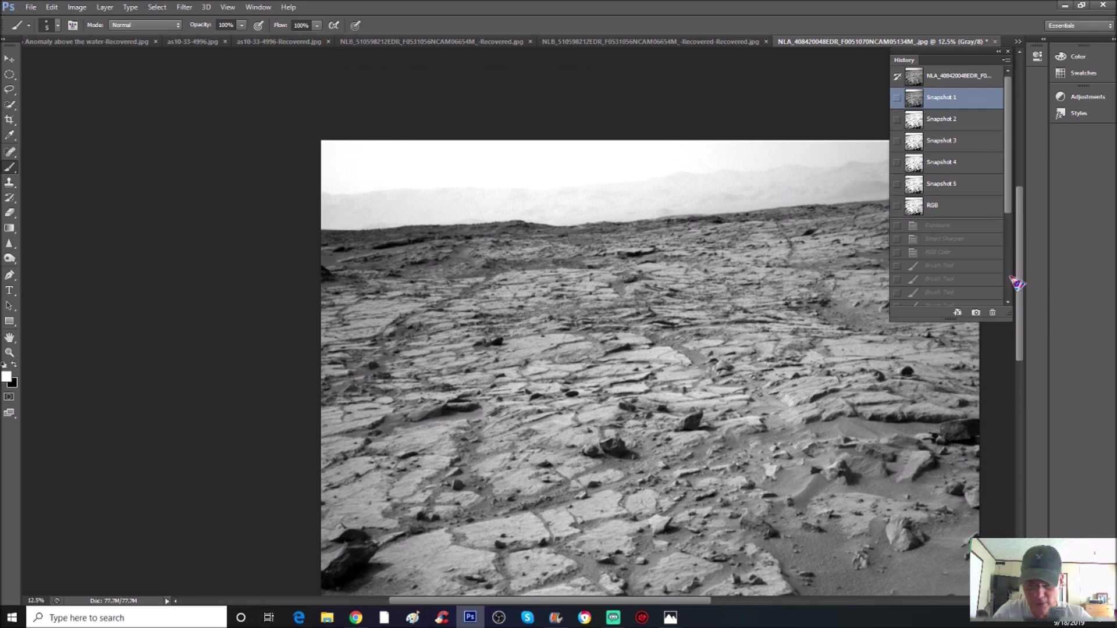
pyautogui.hotkey('ctrl', '+')
pyautogui.hotkey('ctrl', '+')
pyautogui.hotkey('ctrl', '+')
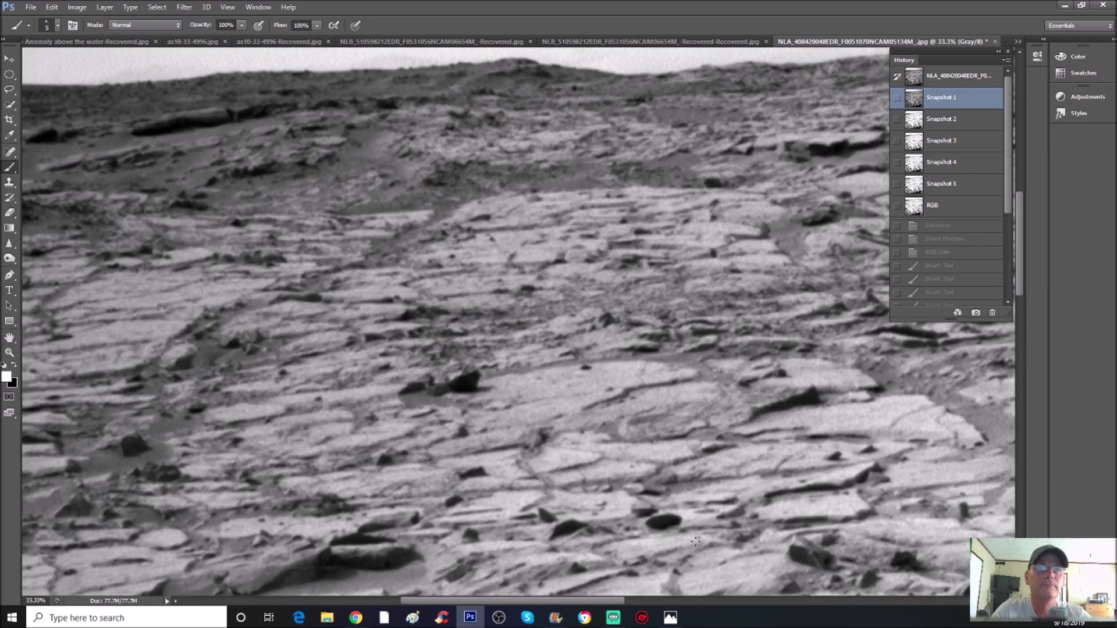
pyautogui.moveTo(582, 600); pyautogui.dragTo(521, 600)
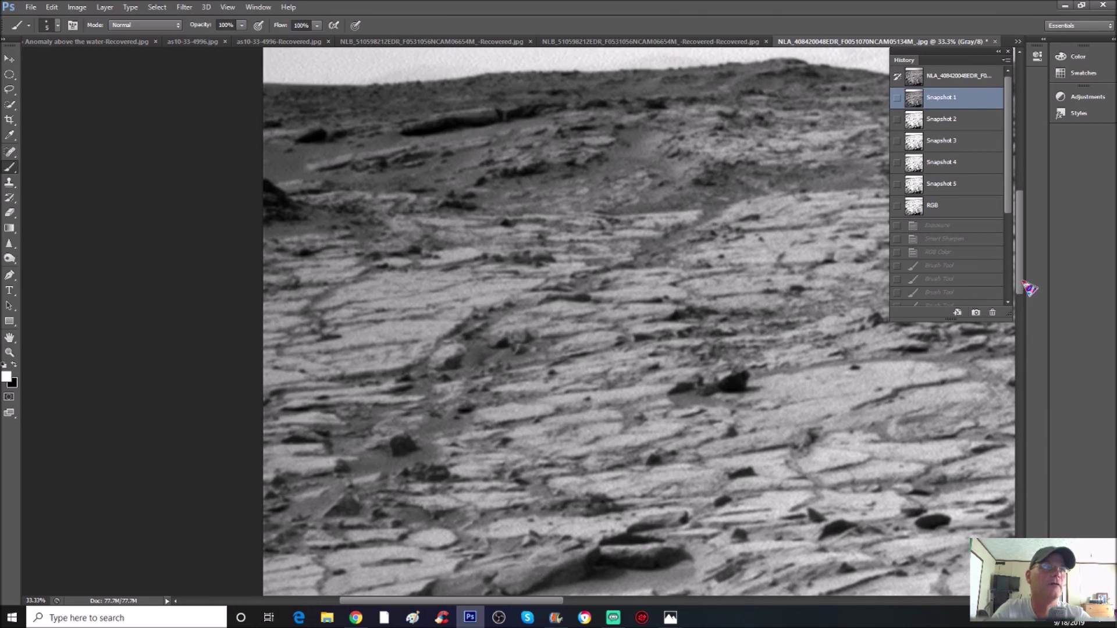
pyautogui.moveTo(1022, 287); pyautogui.dragTo(1022, 257)
pyautogui.click(948, 206)
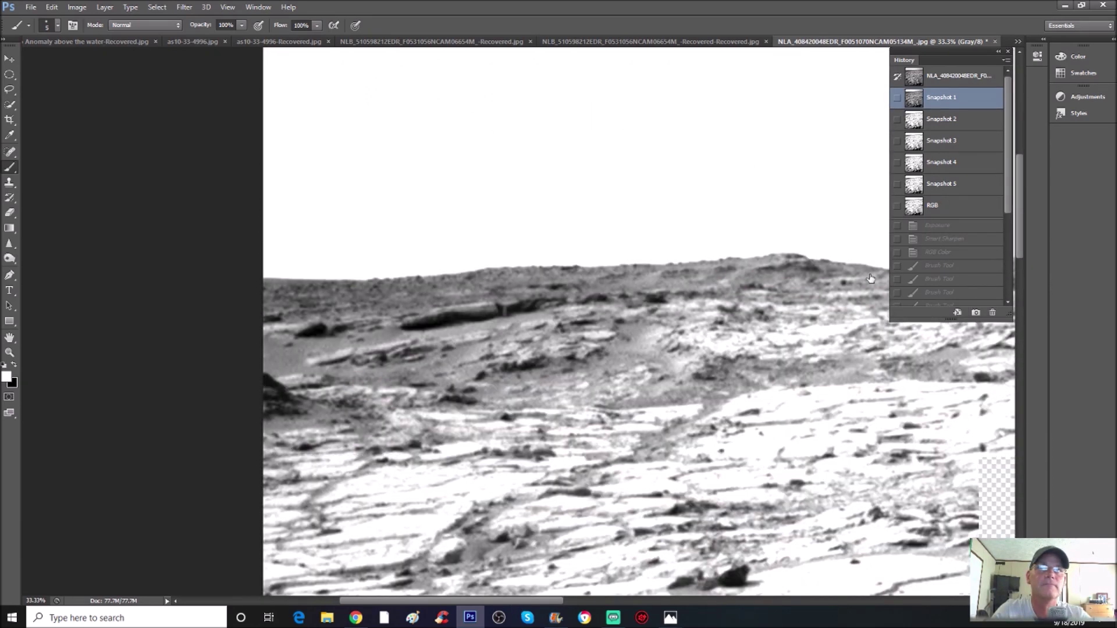
pyautogui.hotkey('ctrl', '1')
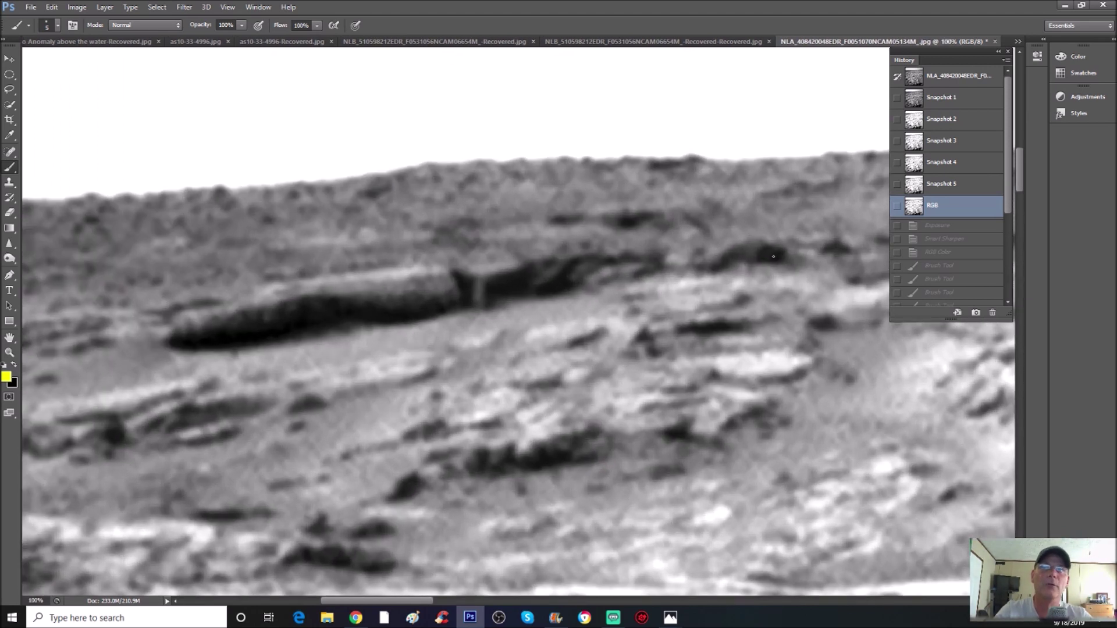
# Zoom out from the 100% view of the brightened, unmarked horizon ridge.
pyautogui.scroll(-5, 773, 256)
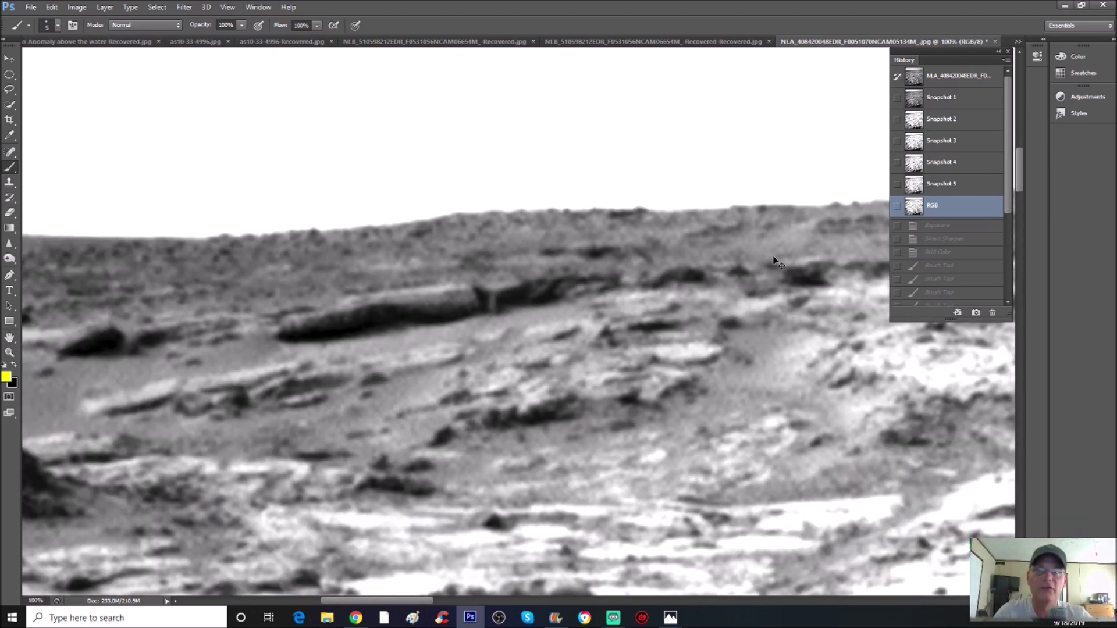